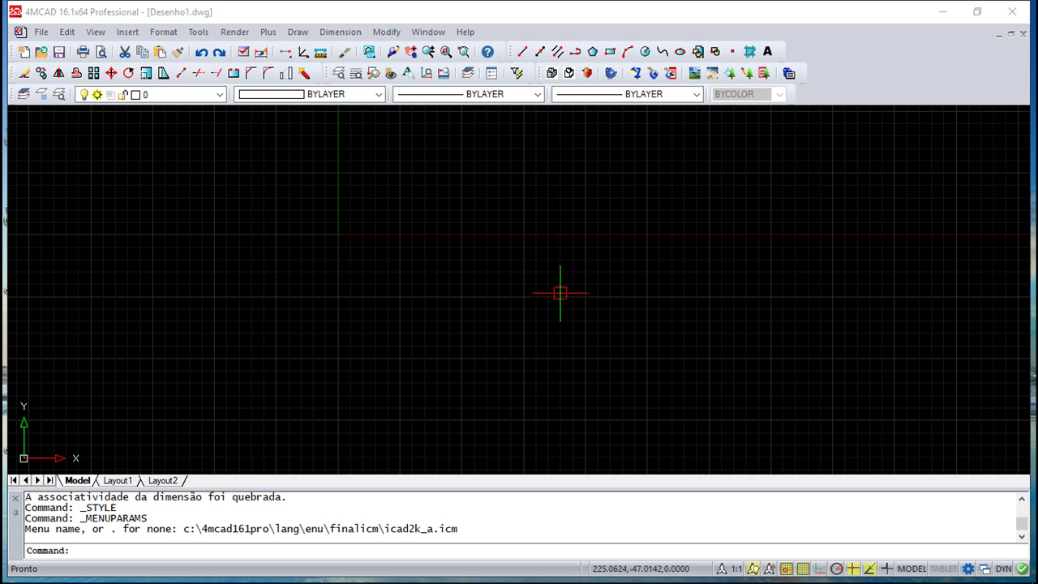
Open the Text Style settings for the Standard style.
click(461, 8)
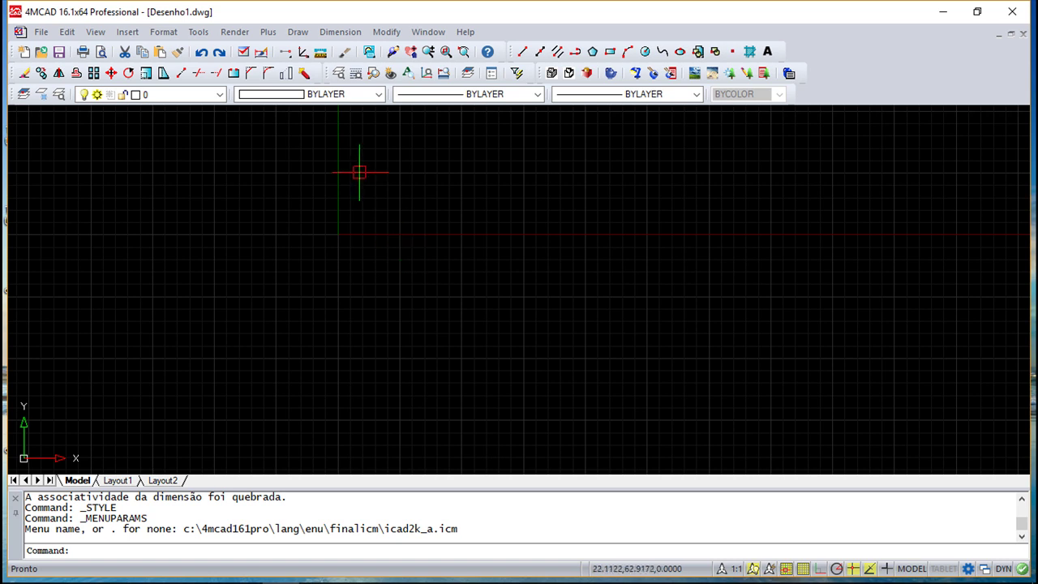
click(165, 34)
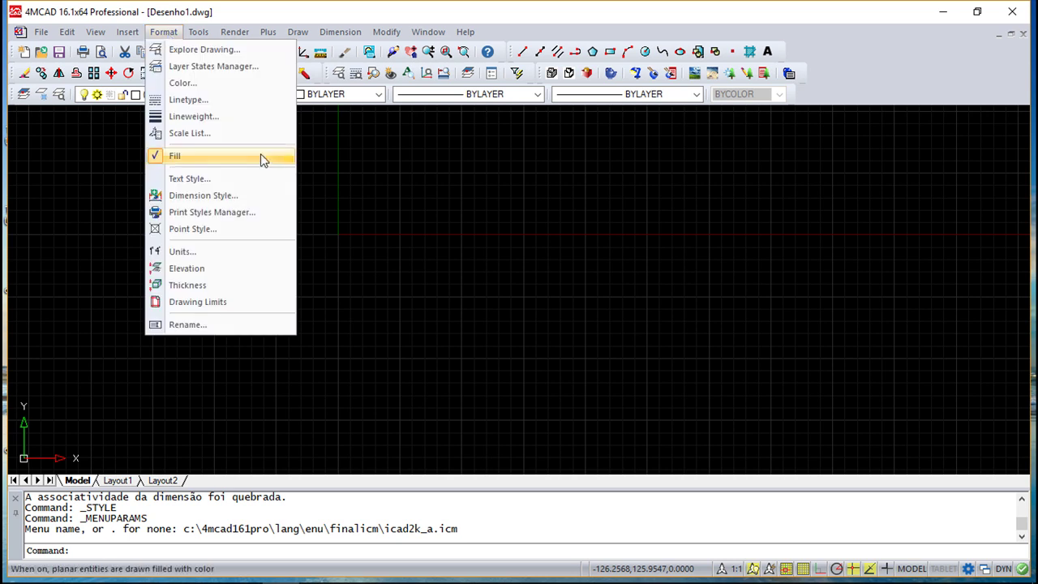
click(204, 179)
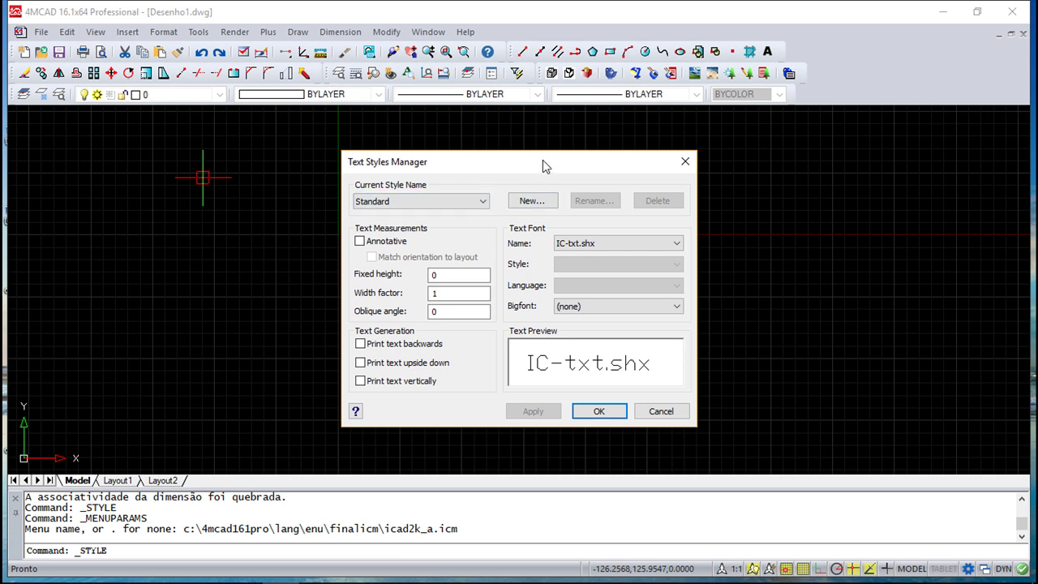
drag(542, 159, 547, 146)
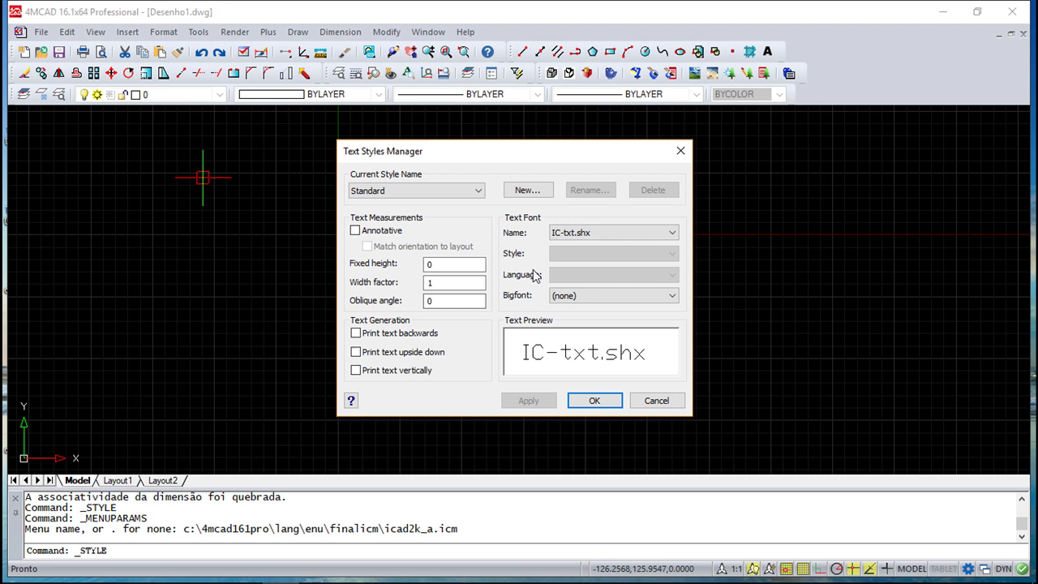
Preview Print text backwards and Print text vertically, then turn both off again.
click(355, 333)
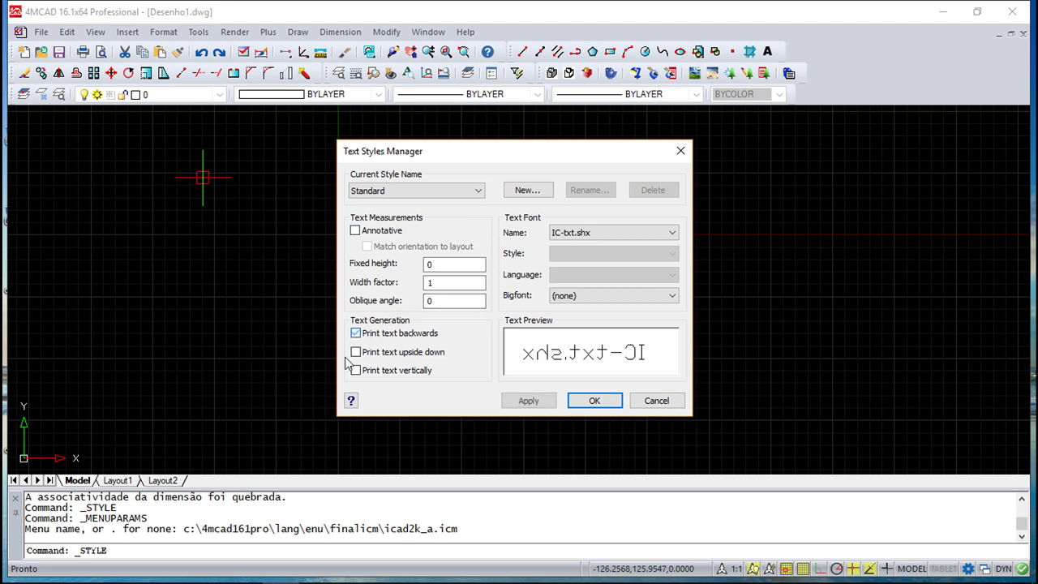
click(355, 352)
click(355, 370)
click(355, 351)
click(356, 333)
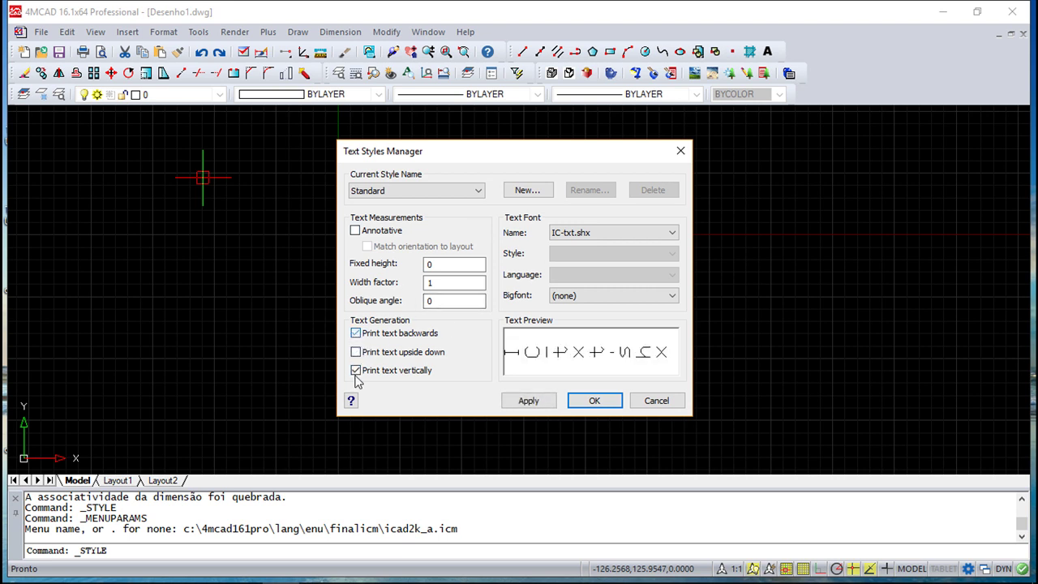
click(355, 370)
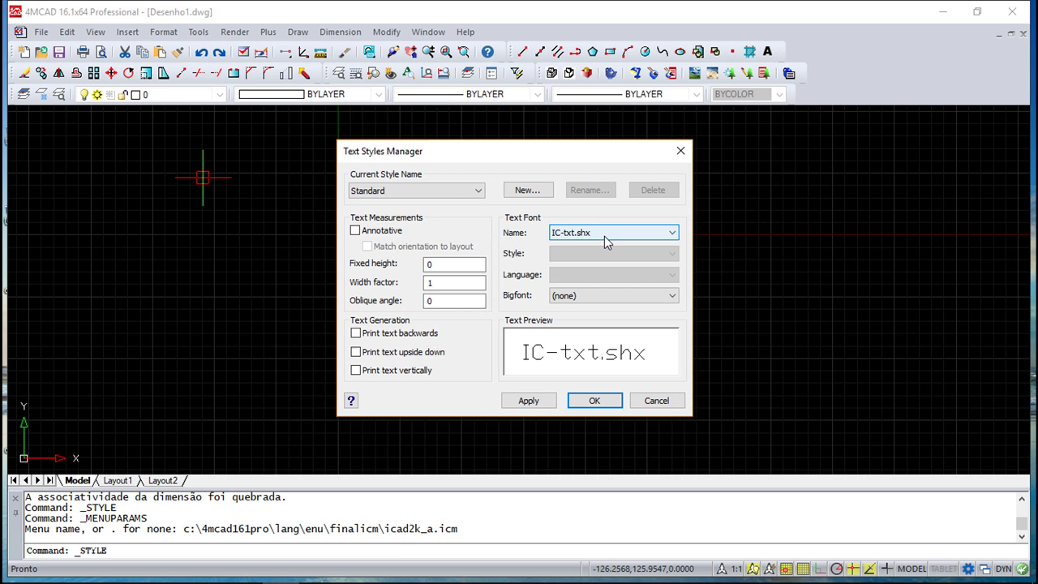
Create a text style named 'CAdsoft' using IC-txt.shx, apply it, and close the manager.
click(527, 193)
text(C)
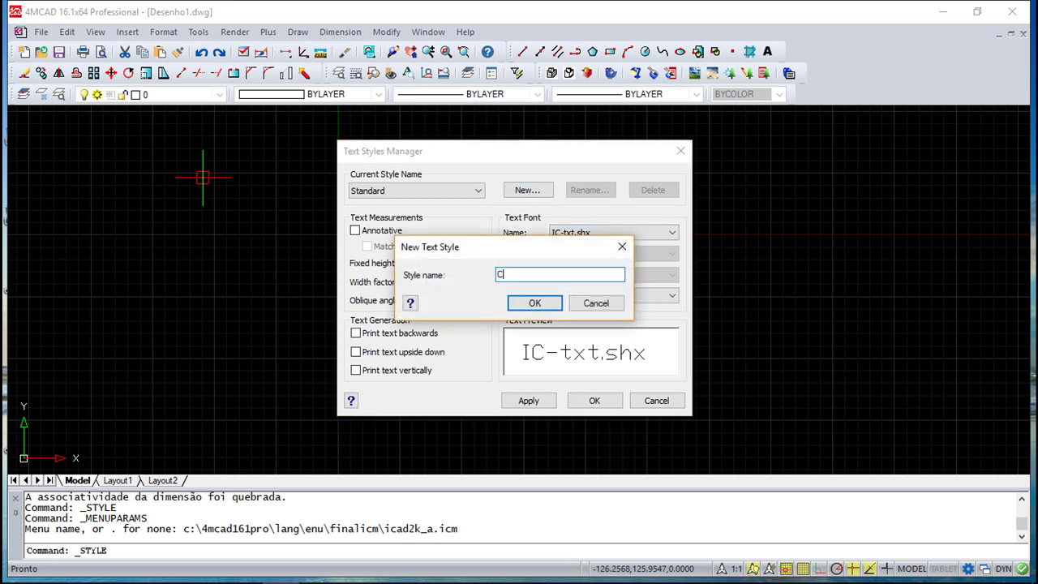
text(Adsoft)
click(534, 305)
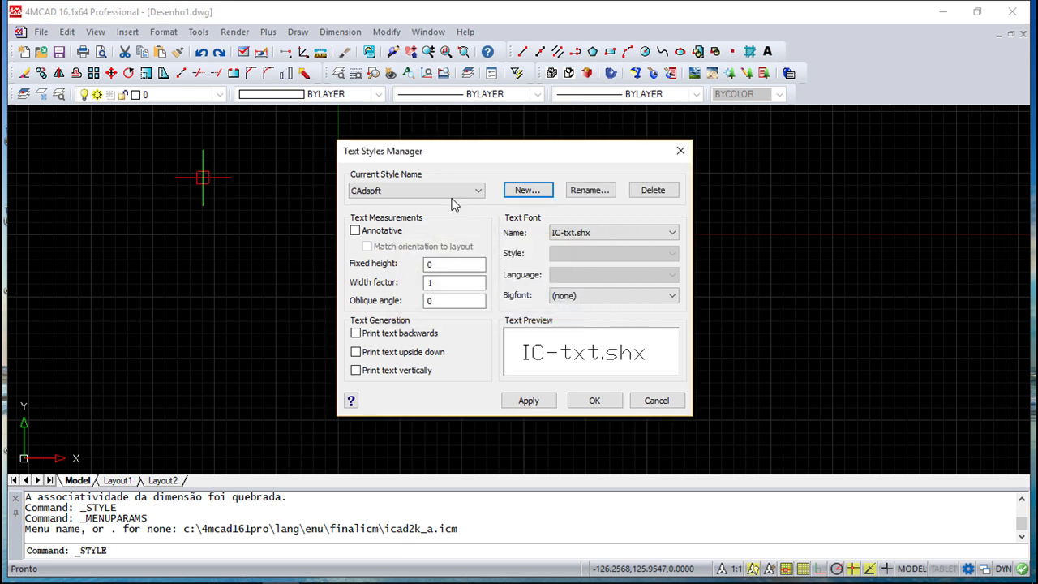
click(478, 192)
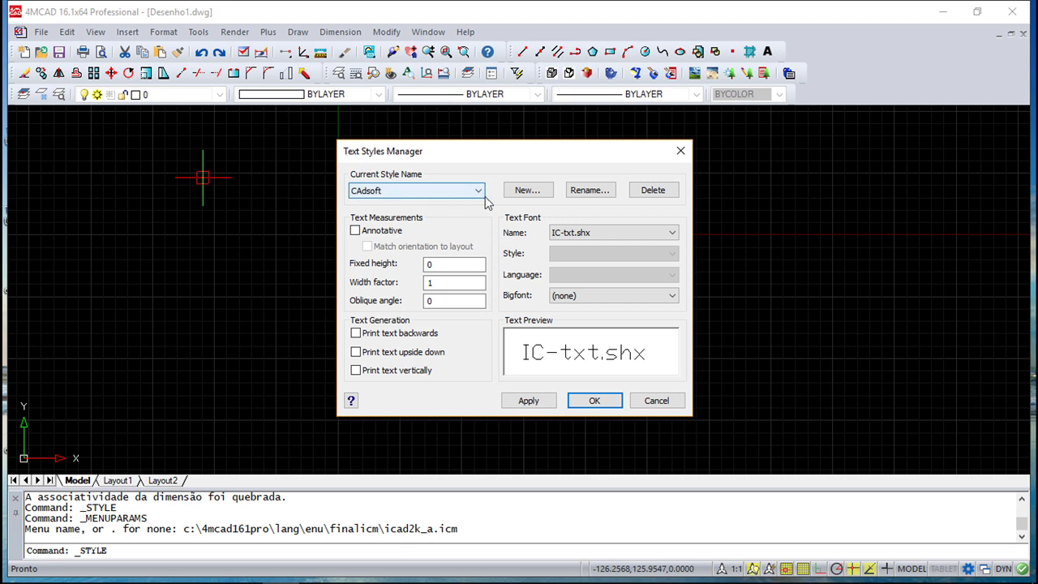
click(547, 399)
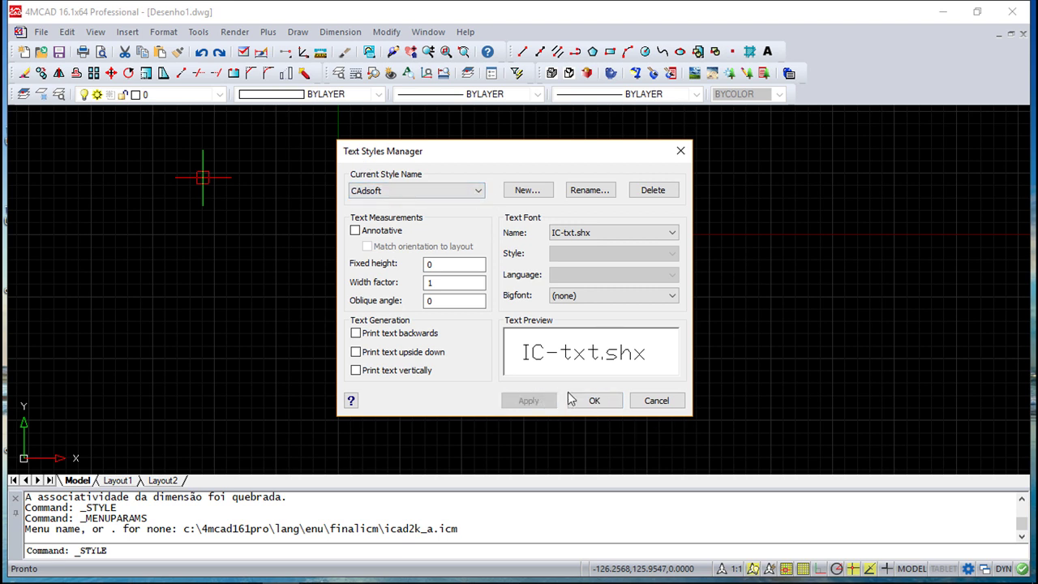
click(594, 400)
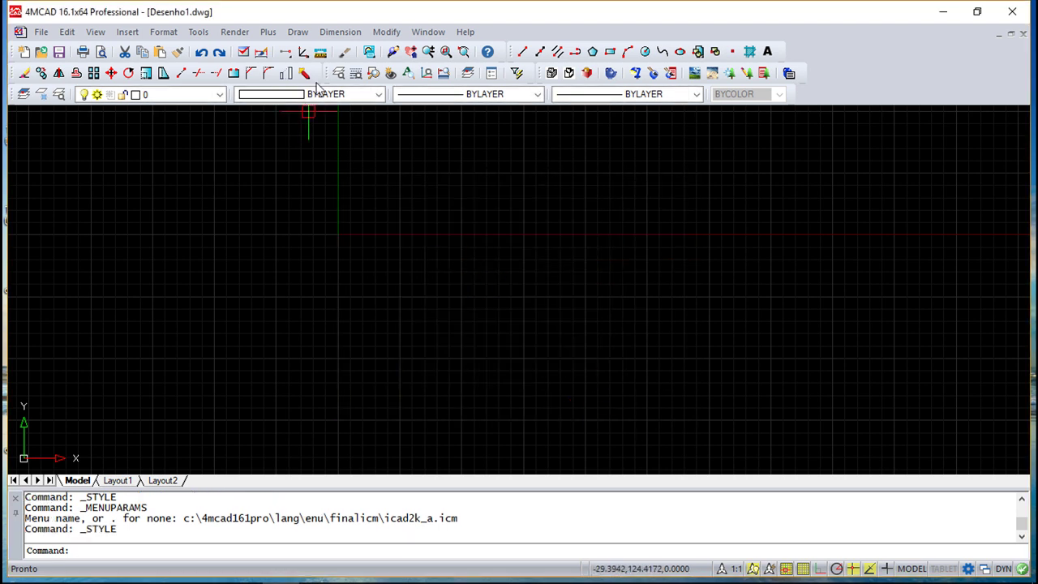
Draw a multiline text box in the Standard style containing 'CADsoft'.
click(298, 32)
mouse_move(314, 438)
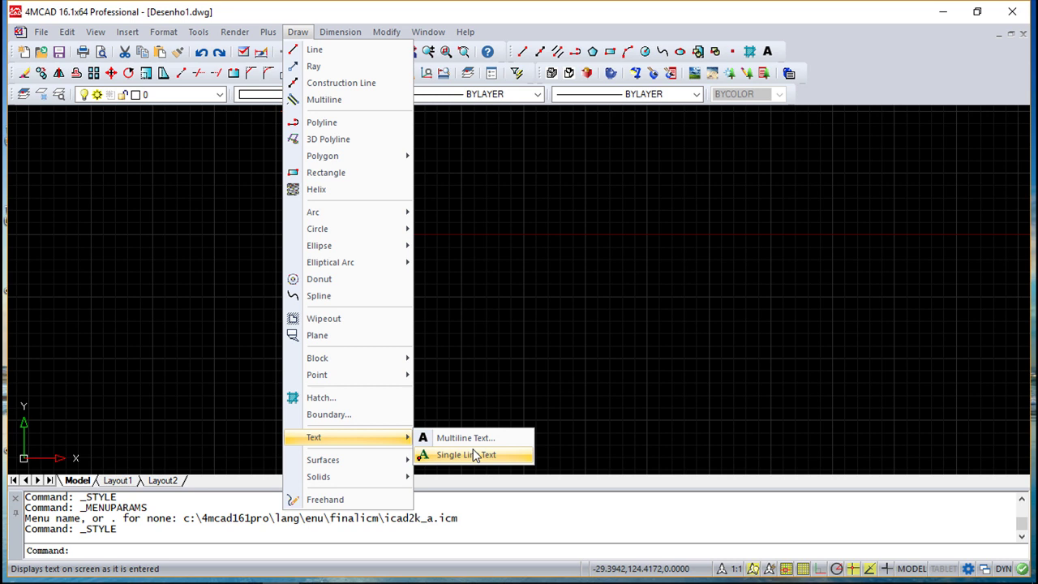
click(467, 437)
click(328, 202)
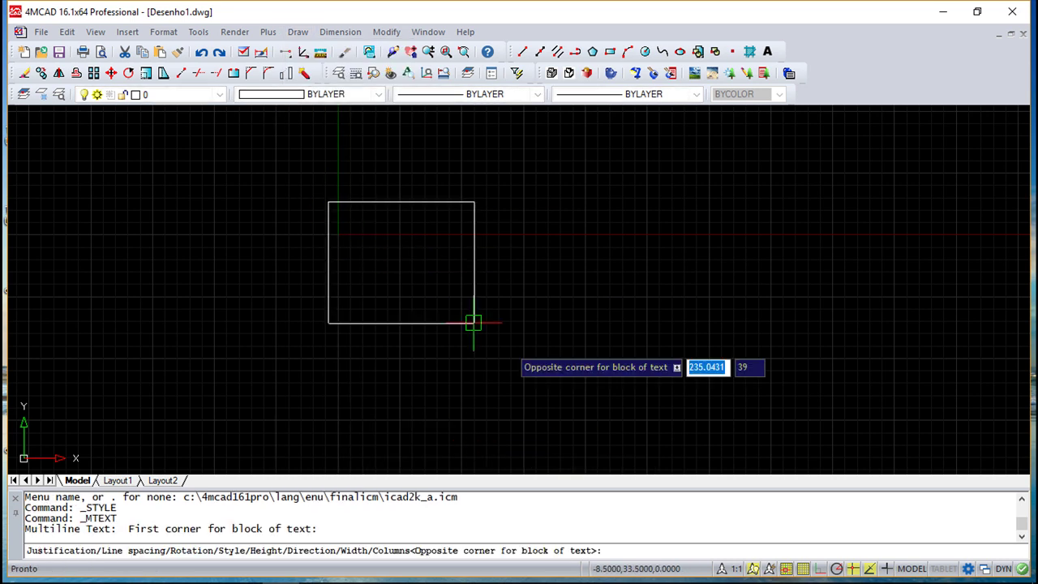
click(614, 376)
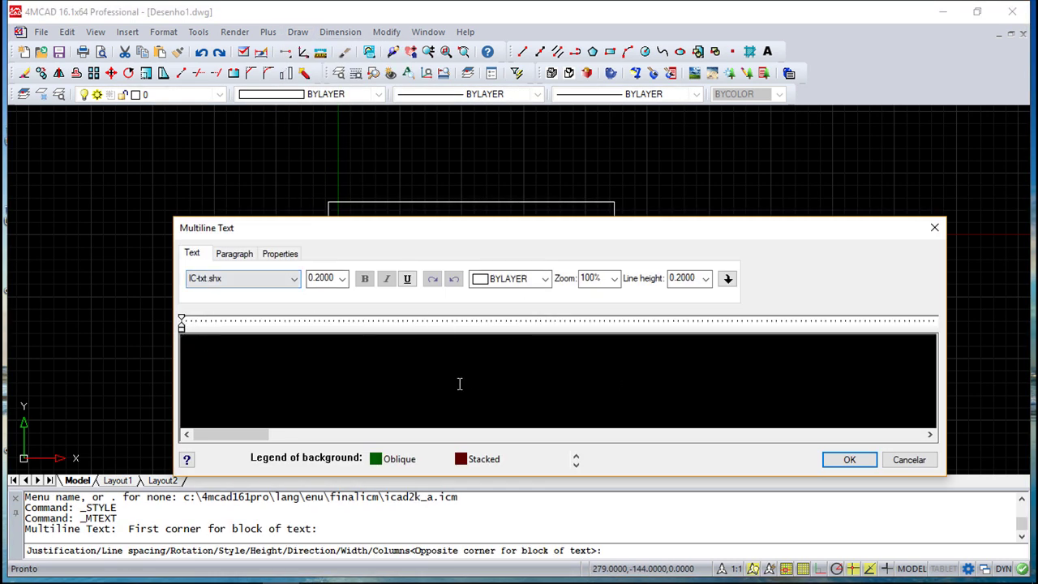
click(276, 254)
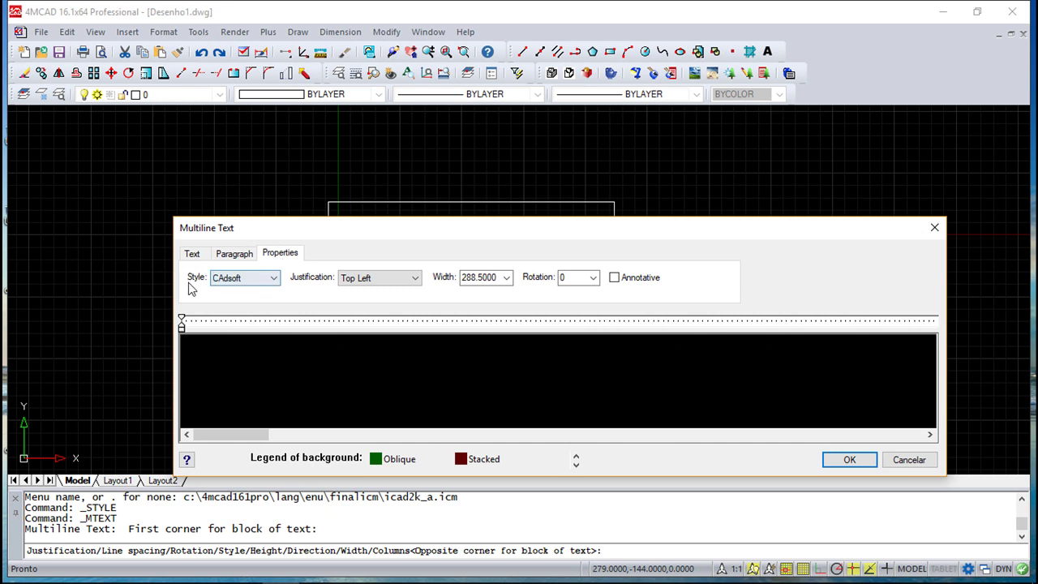
click(274, 280)
click(234, 313)
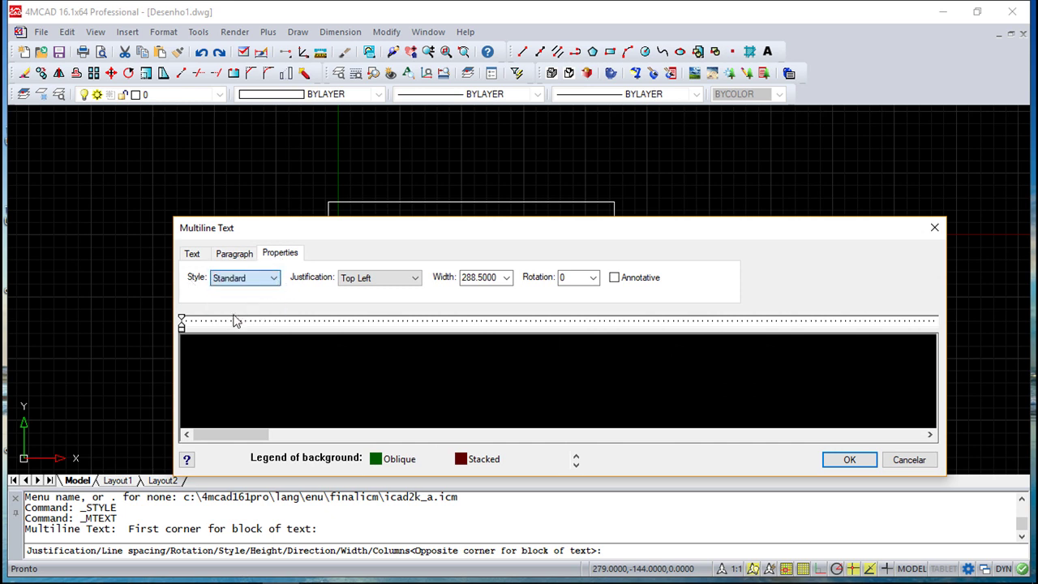
text(C)
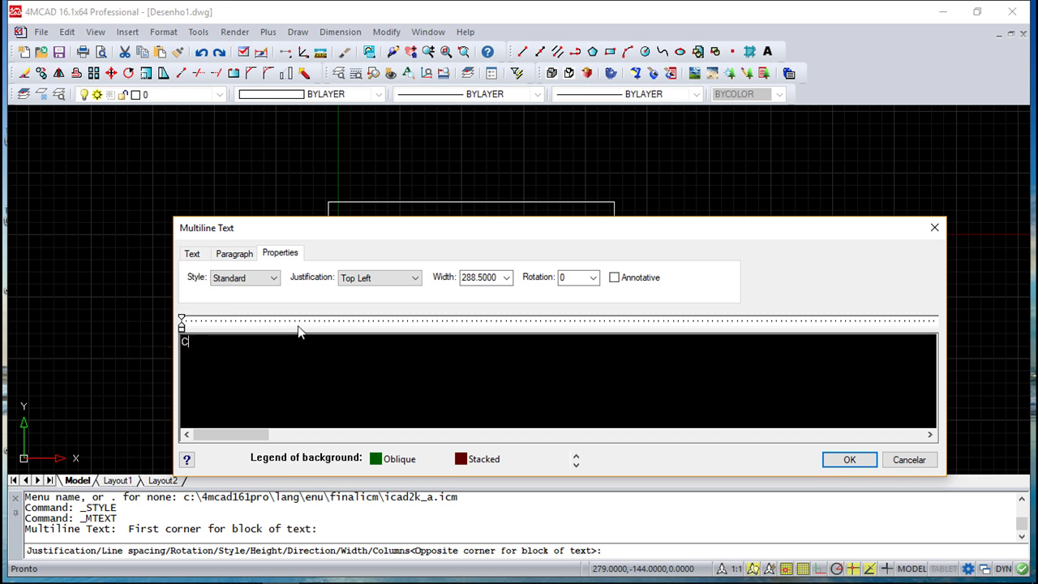
text(ADsoft)
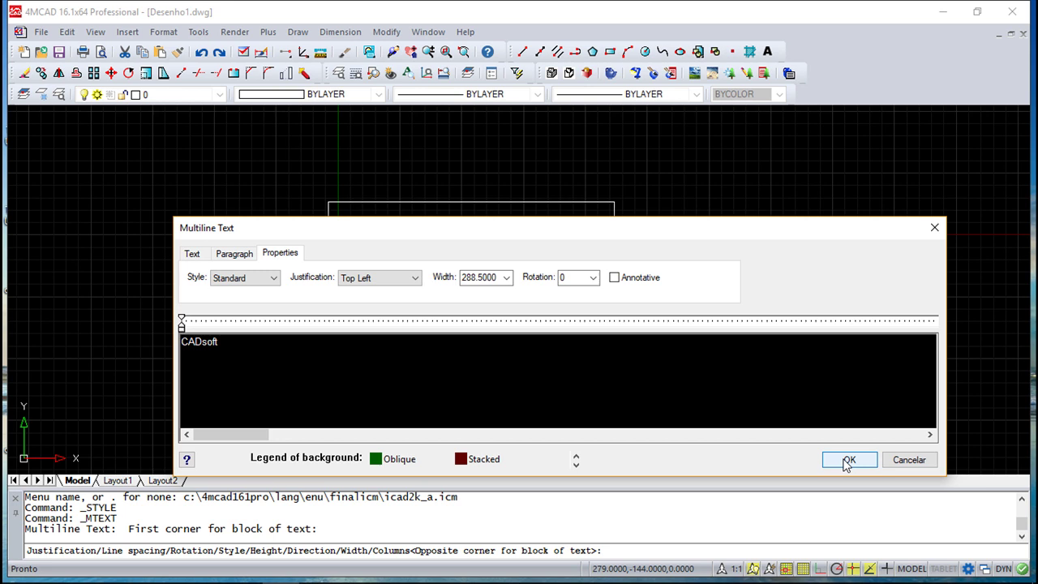
Set the multiline text height to 5 and place the text.
click(193, 254)
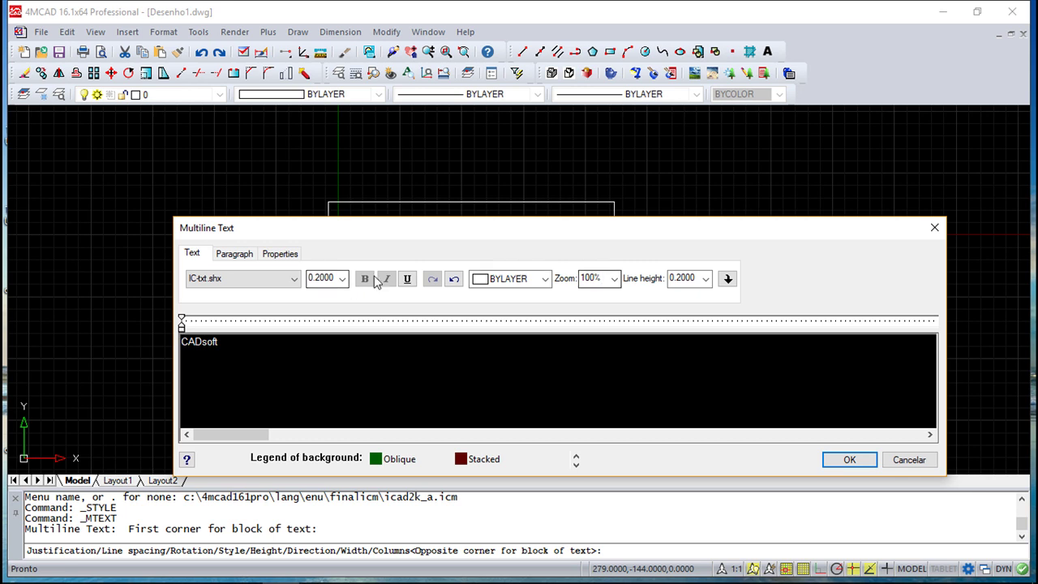
click(312, 275)
double_click(312, 277)
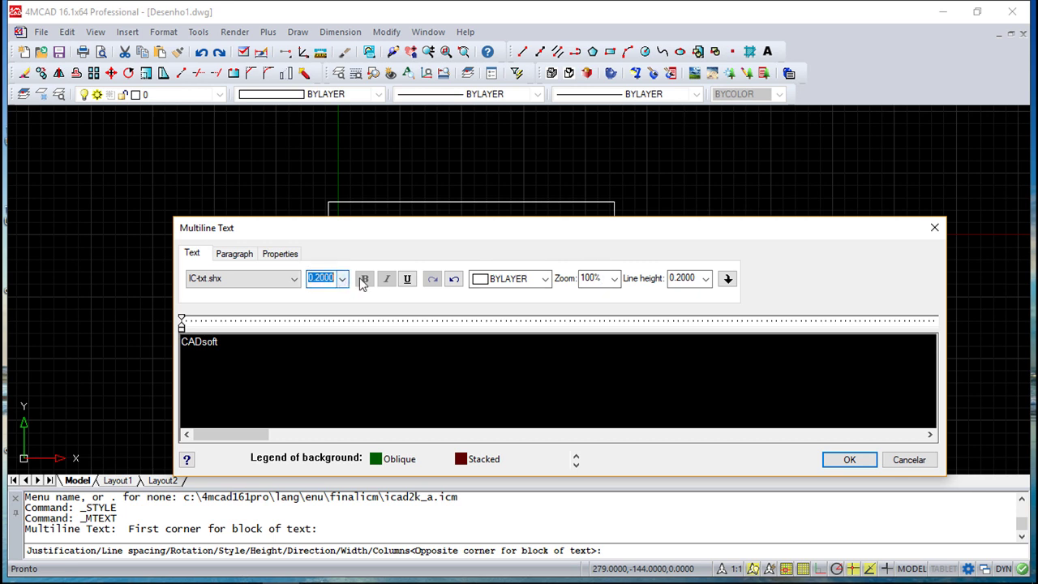
text(5)
key(Return)
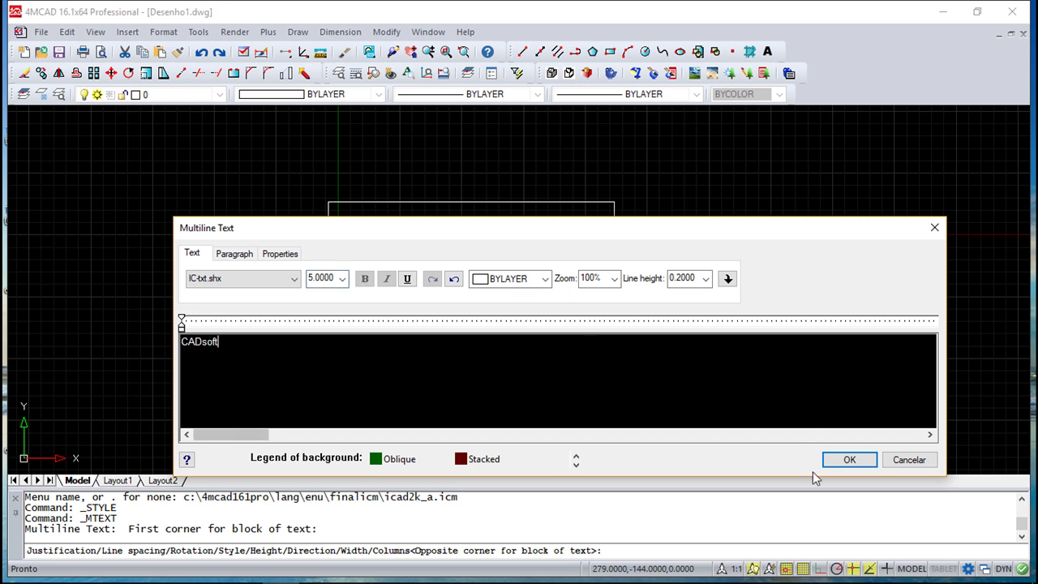
click(849, 460)
Zoom in with the mouse wheel and pan until the CADsoft text is readable and centred.
scroll(287, 229, up, 3)
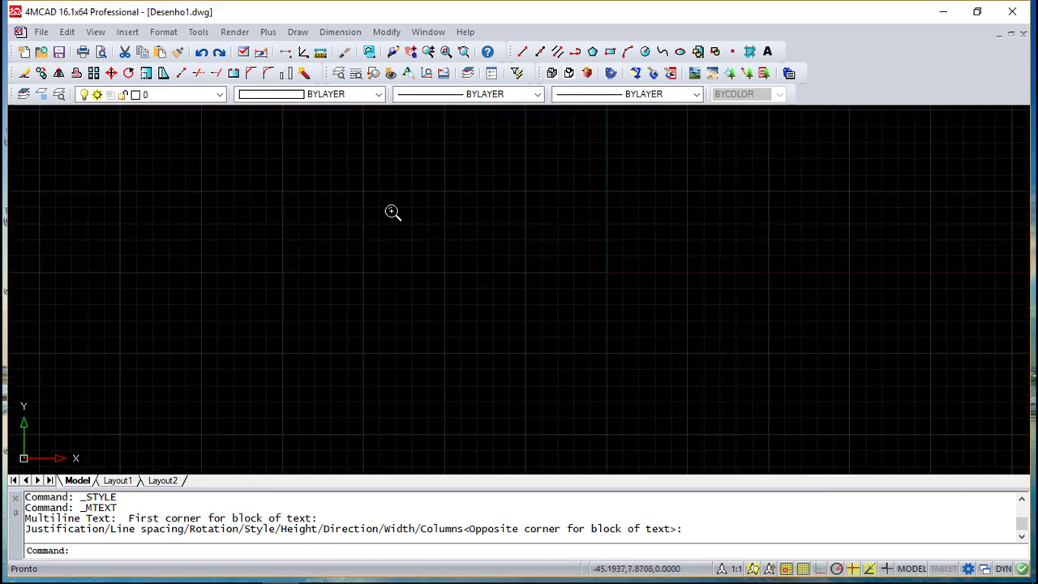
scroll(392, 211, up, 2)
scroll(456, 223, up, 2)
scroll(456, 223, up, 2)
scroll(486, 202, up, 2)
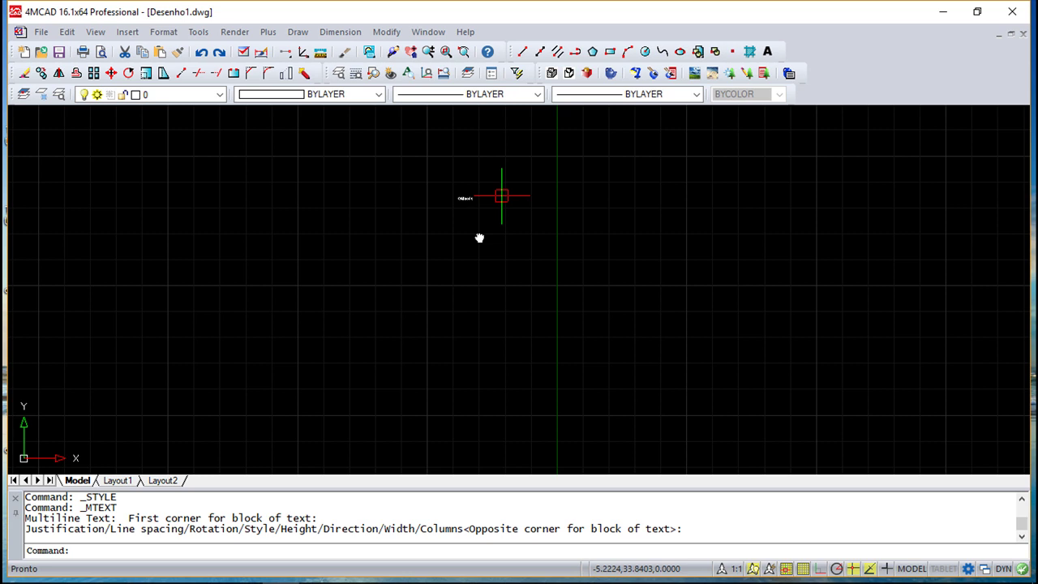
scroll(468, 243, up, 2)
scroll(409, 315, up, 2)
scroll(409, 316, up, 2)
scroll(397, 325, up, 2)
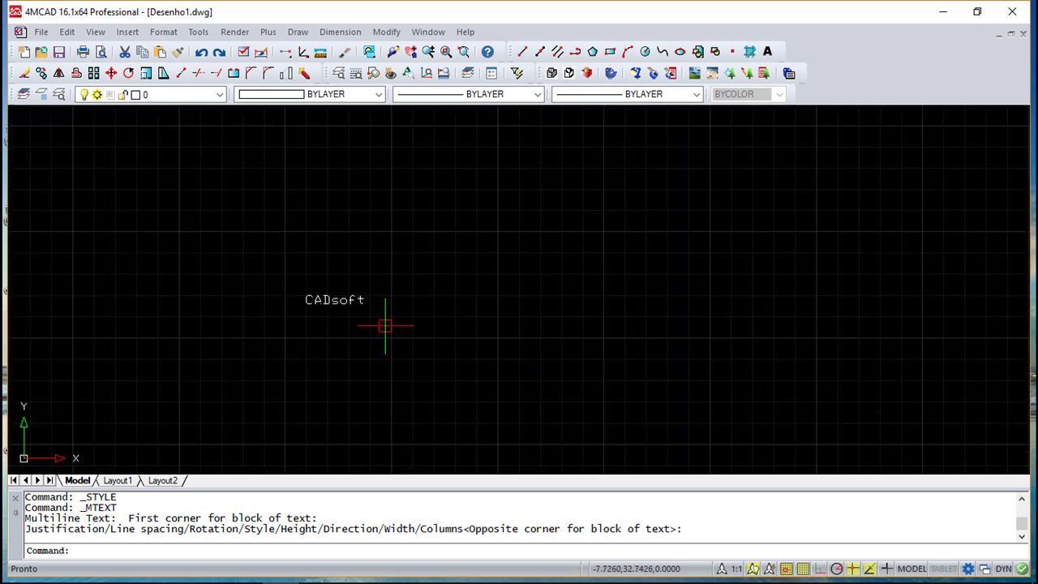
middle_drag(385, 324, 431, 290)
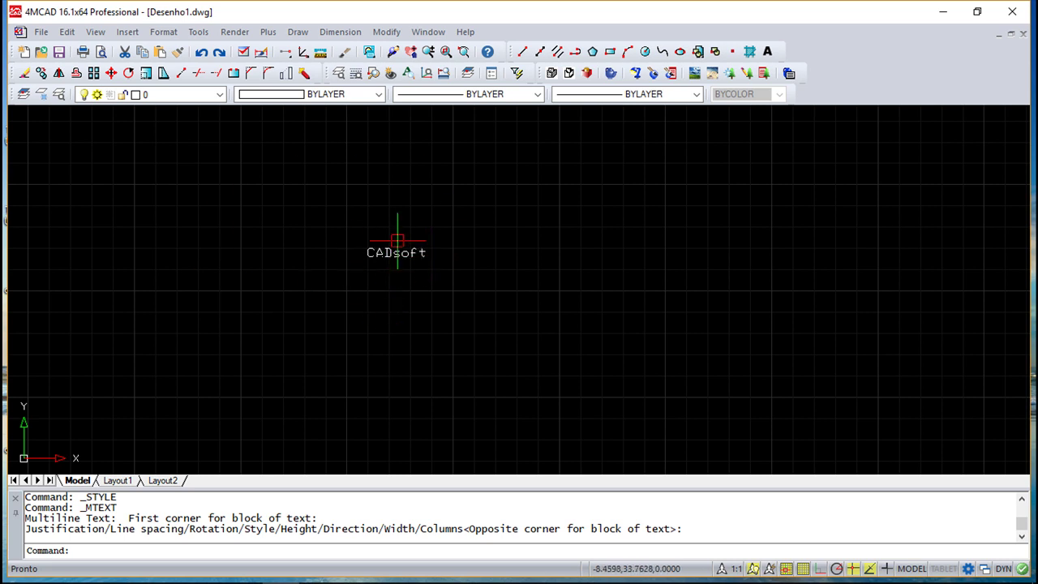
Change the CADsoft text height to 5 in its Properties.
click(386, 31)
click(413, 50)
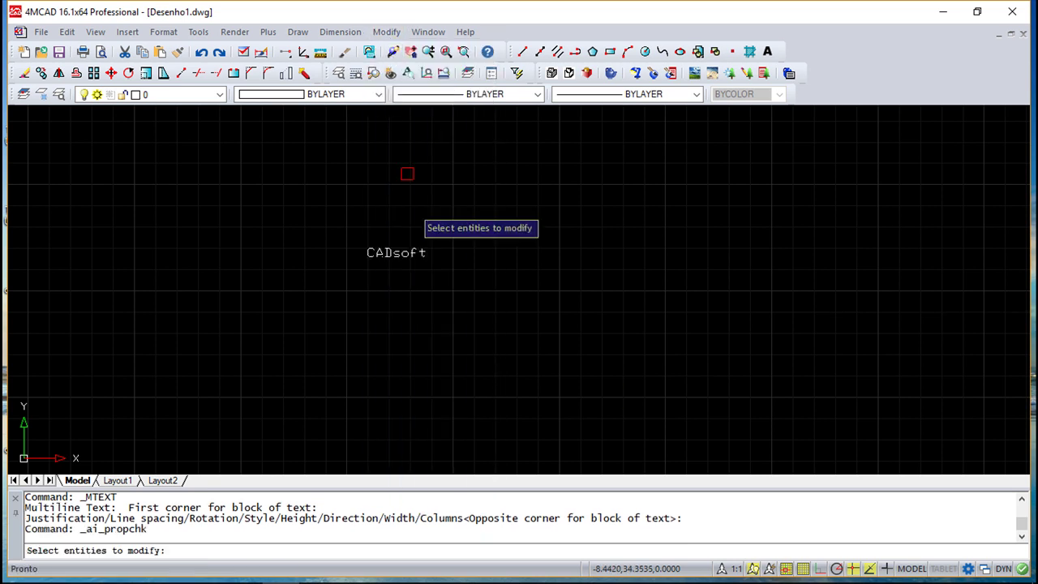
click(403, 259)
key(Return)
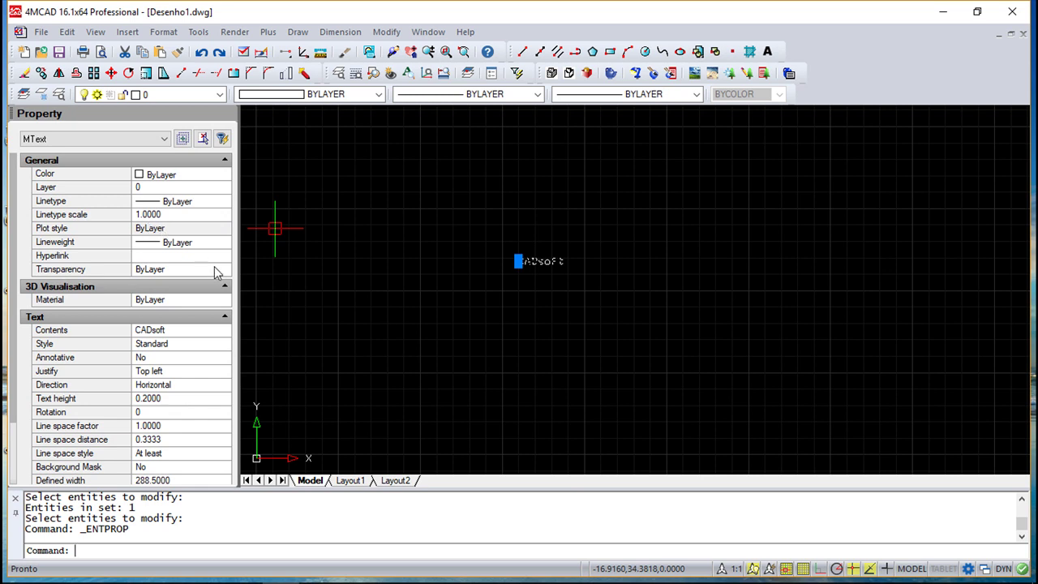
click(161, 399)
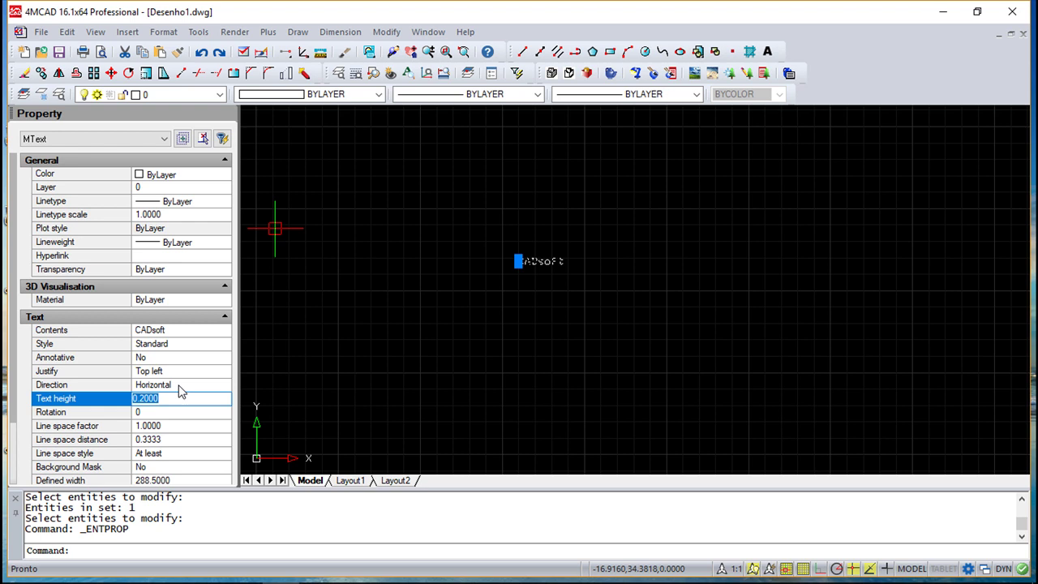
text(5)
key(Return)
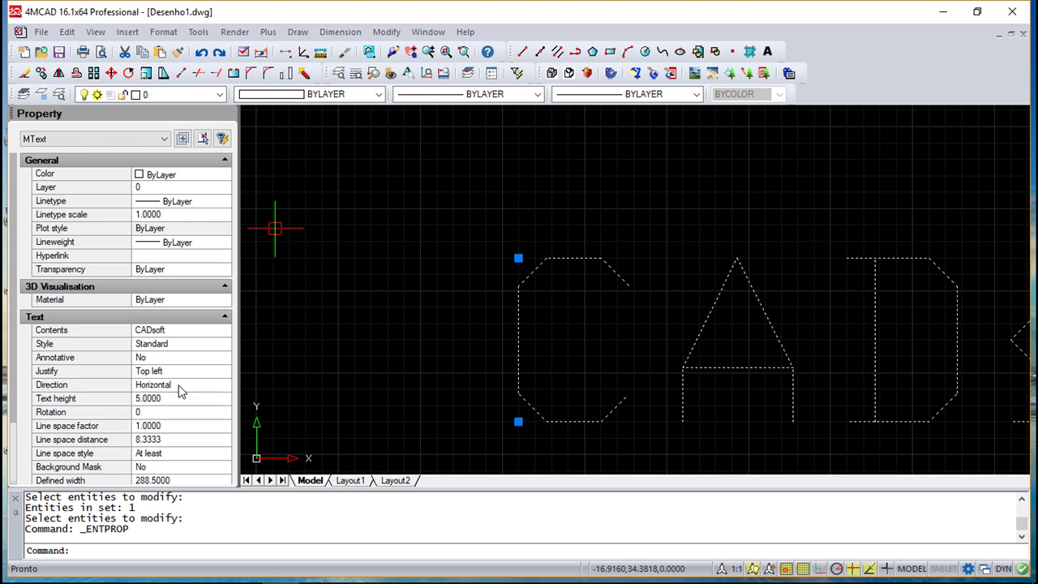
Close the Properties palette, clear the selection, and recentre the view on the text.
click(233, 114)
scroll(364, 190, down, 2)
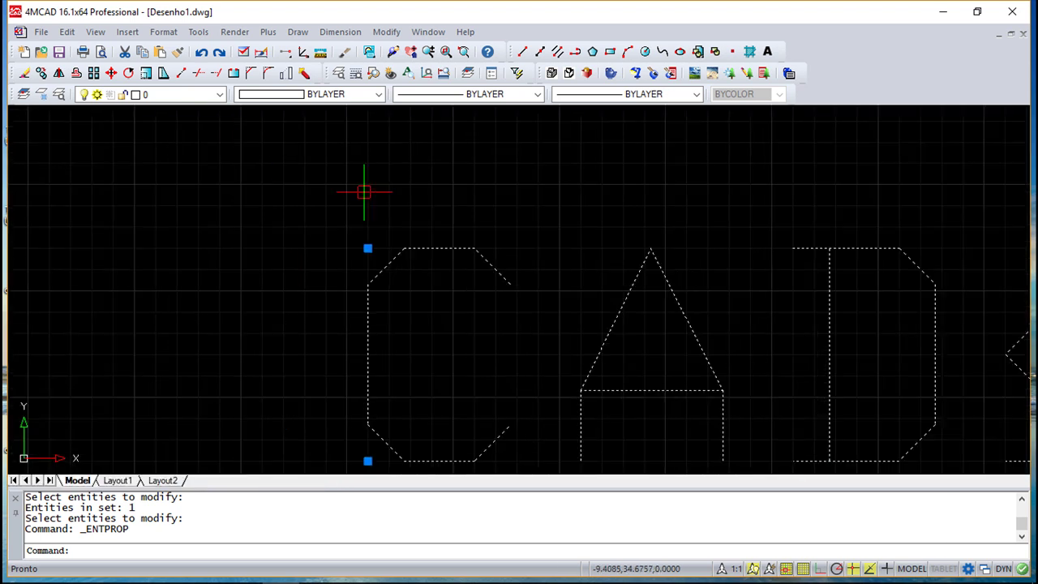
scroll(372, 221, down, 3)
scroll(372, 220, down, 2)
key(Escape)
key(Escape)
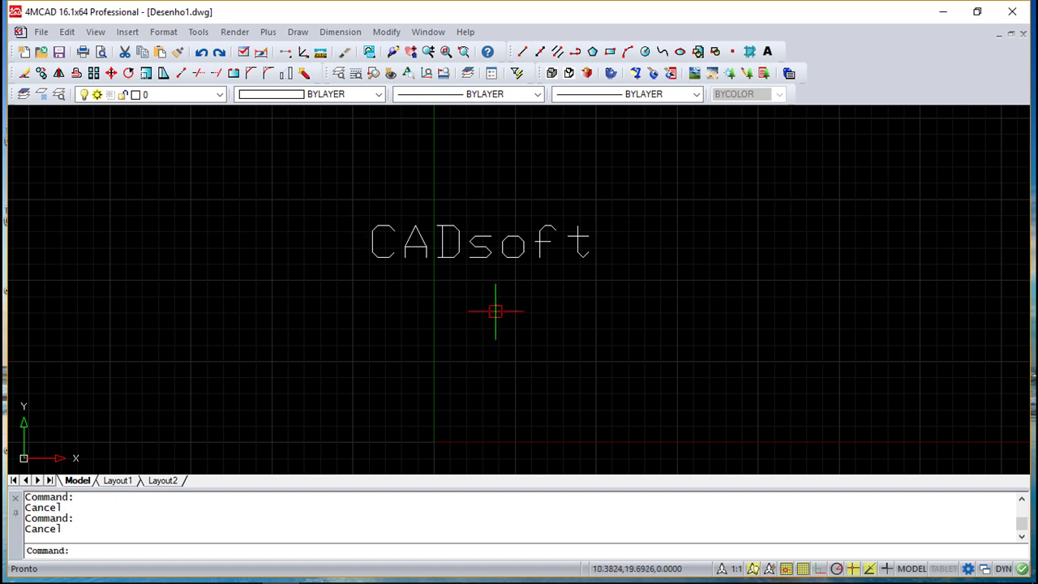
middle_drag(458, 313, 420, 301)
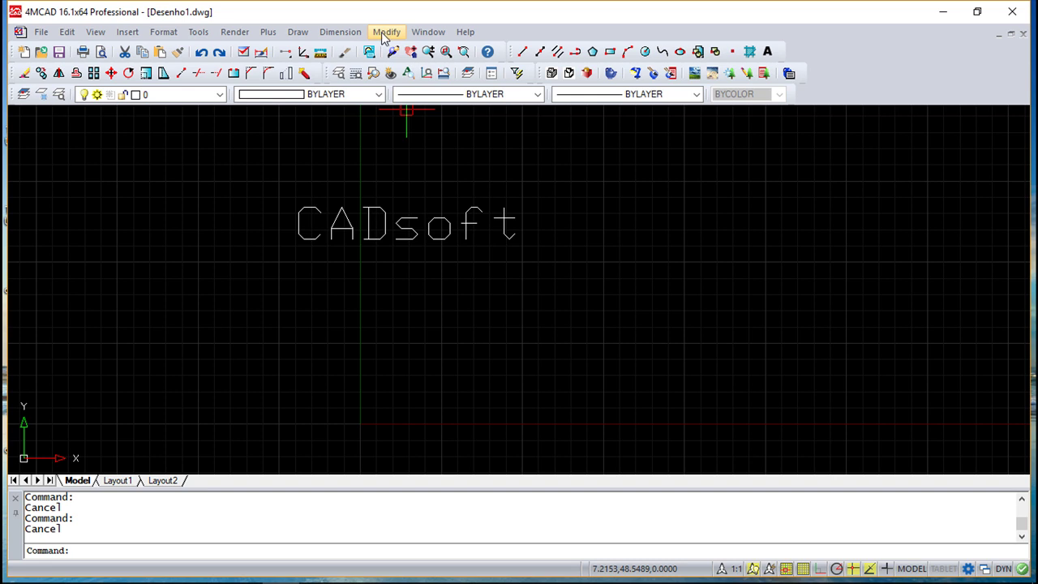
Place single-line text 'Portugal' in style CAdsoft, height 5, rotation 0, below CADsoft.
click(298, 32)
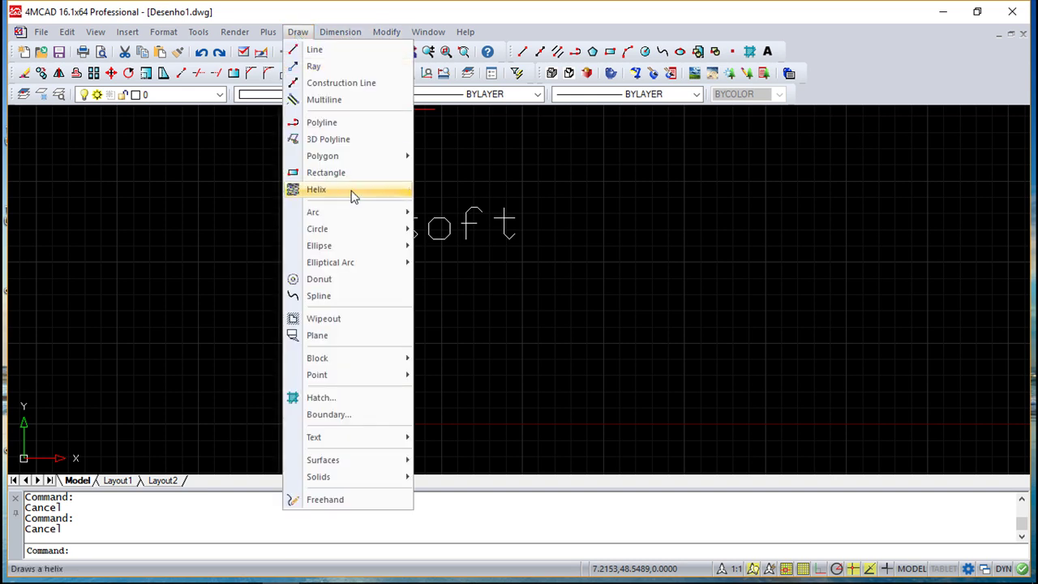
mouse_move(314, 437)
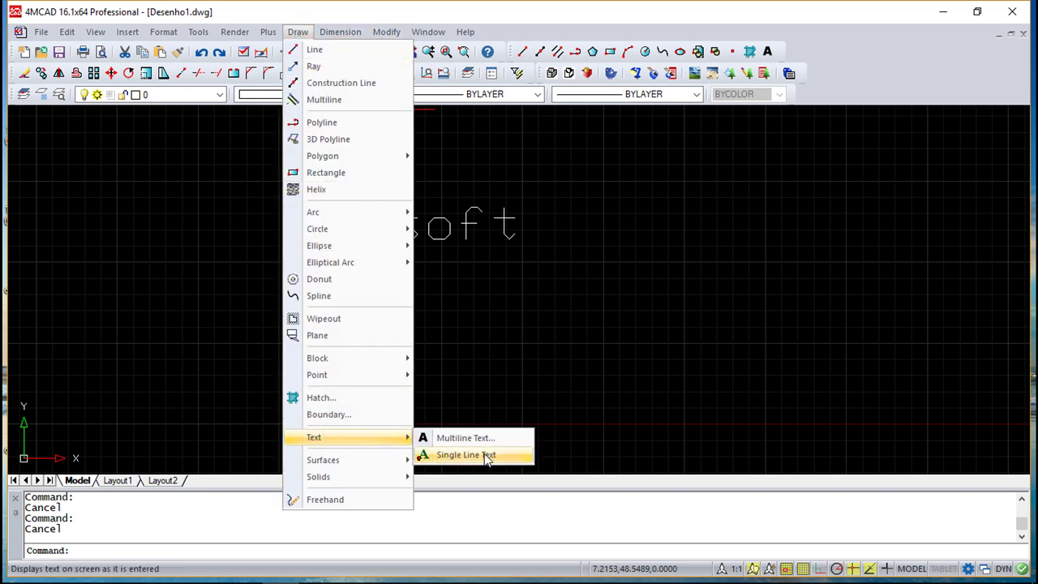
click(487, 459)
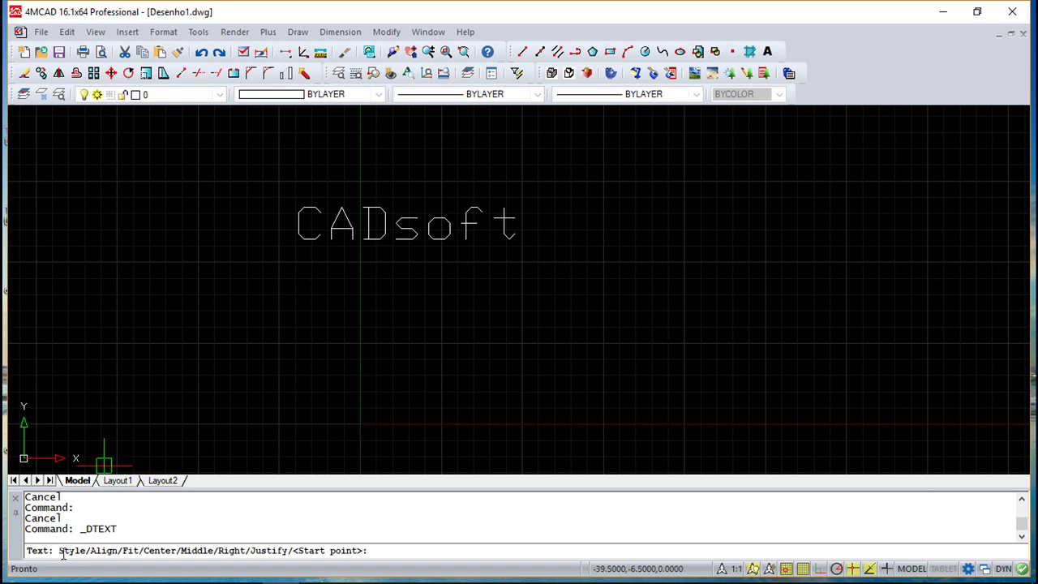
text(s)
key(Return)
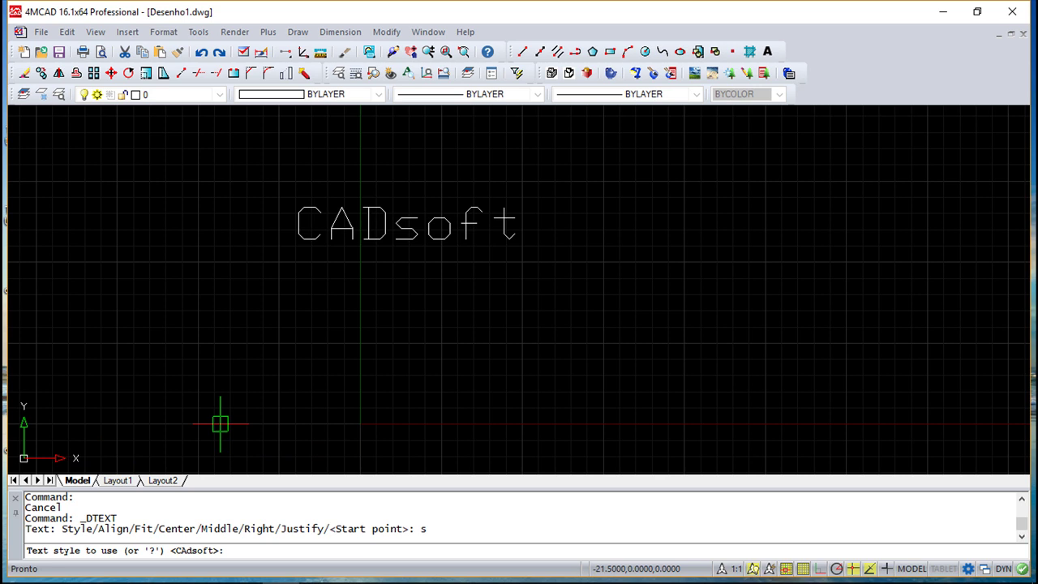
key(Return)
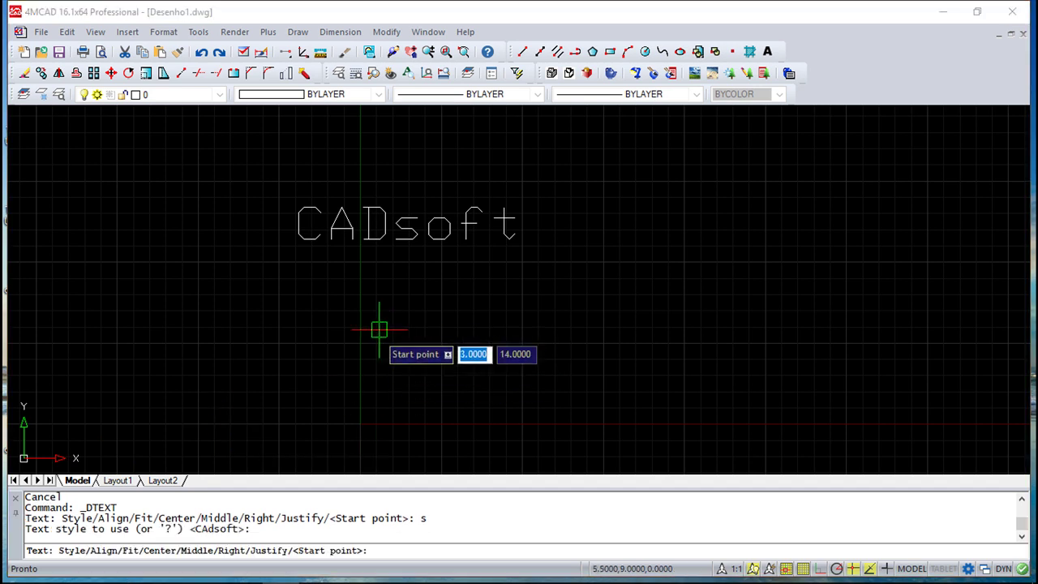
click(379, 336)
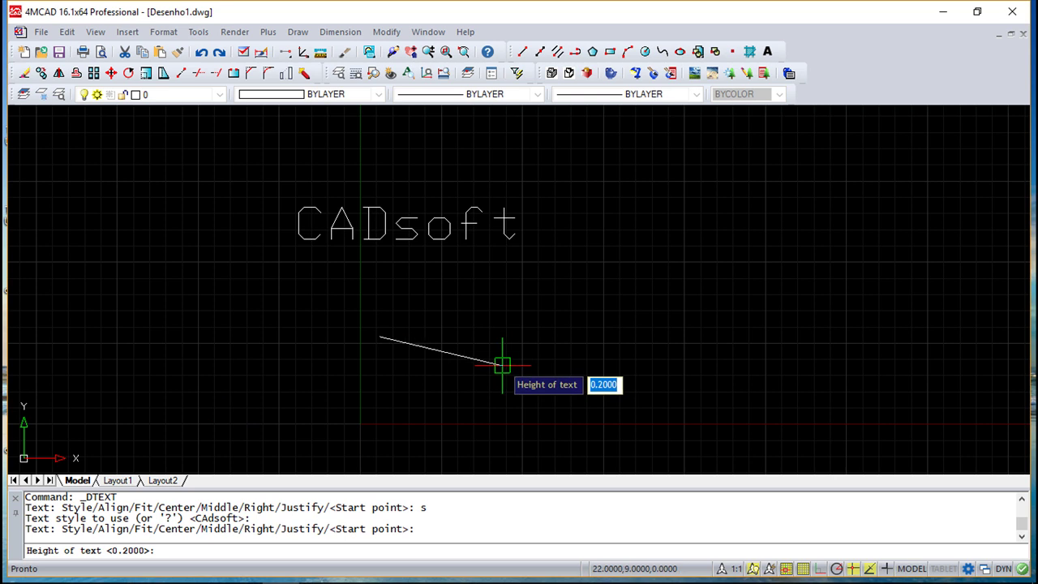
text(5)
key(Return)
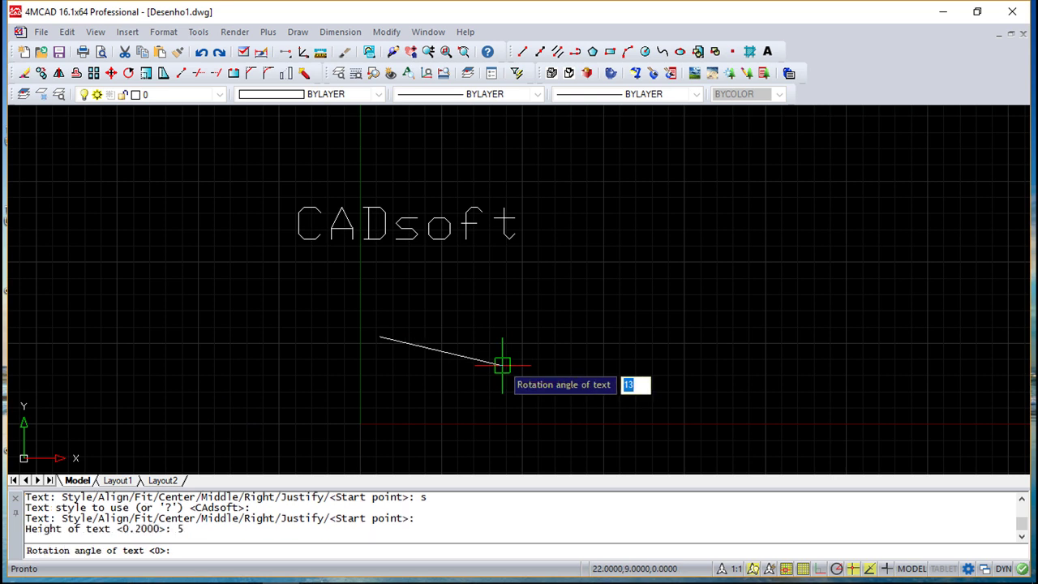
key(Return)
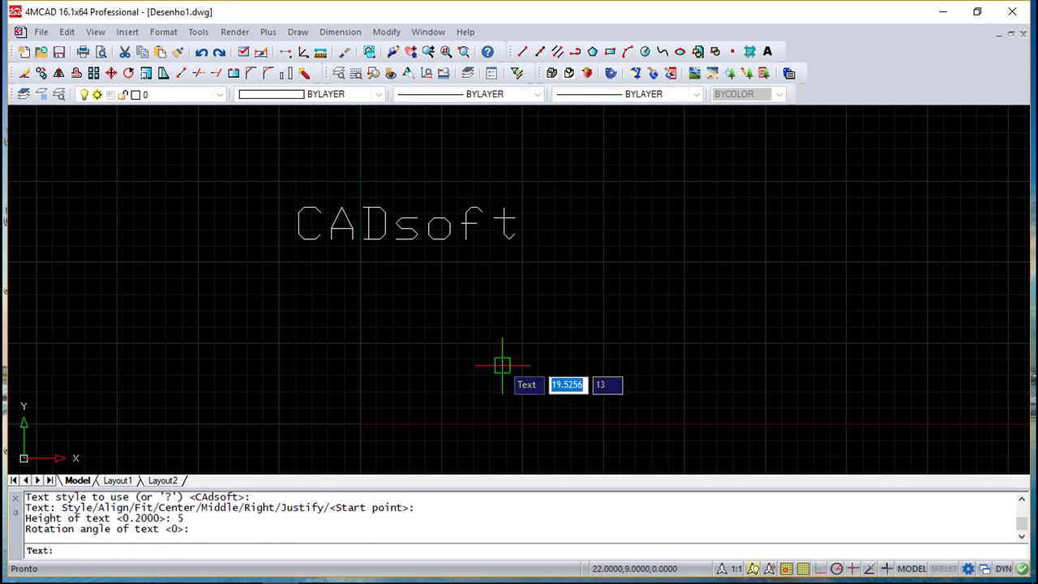
text(Portuga)
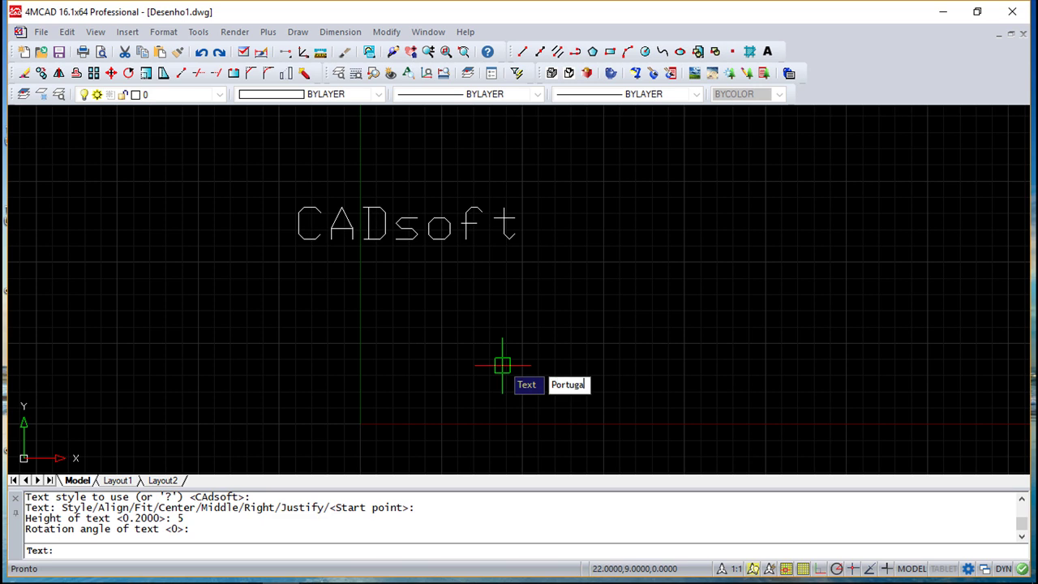
text(l)
key(Return)
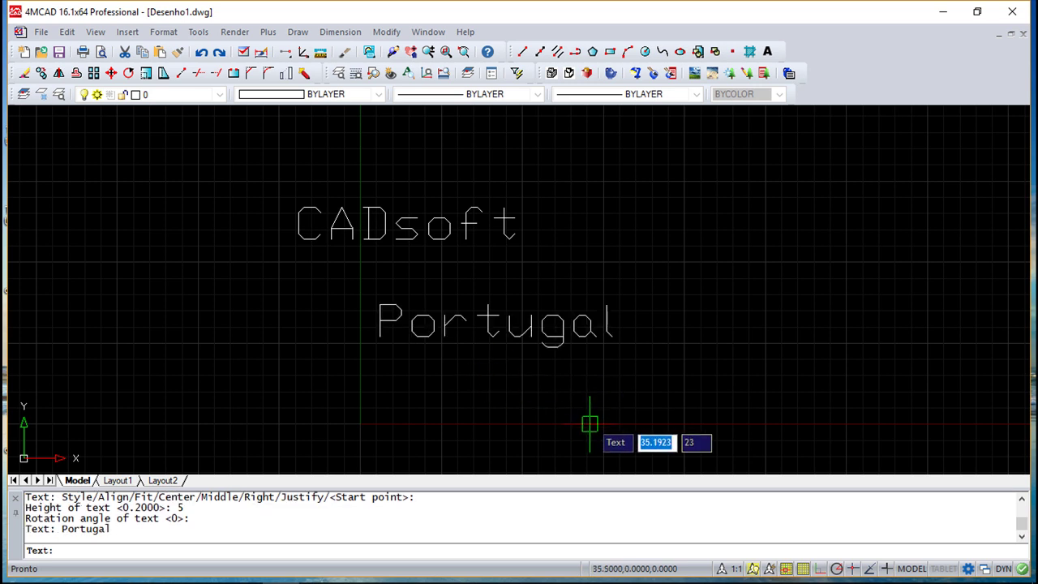
key(Return)
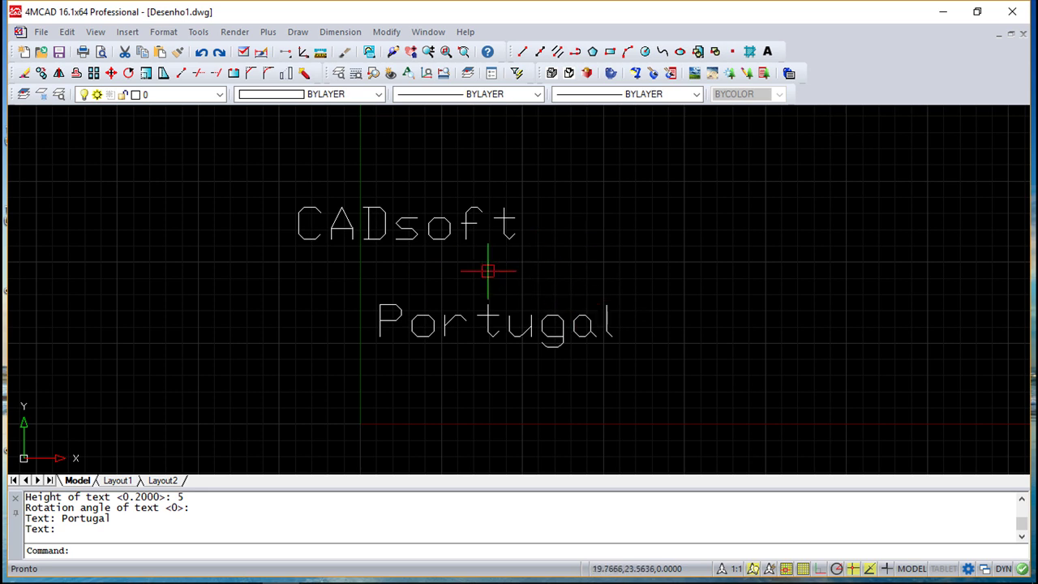
Append ' uyuy' to the multiline text so it reads 'CADsoft uyuy'.
double_click(412, 233)
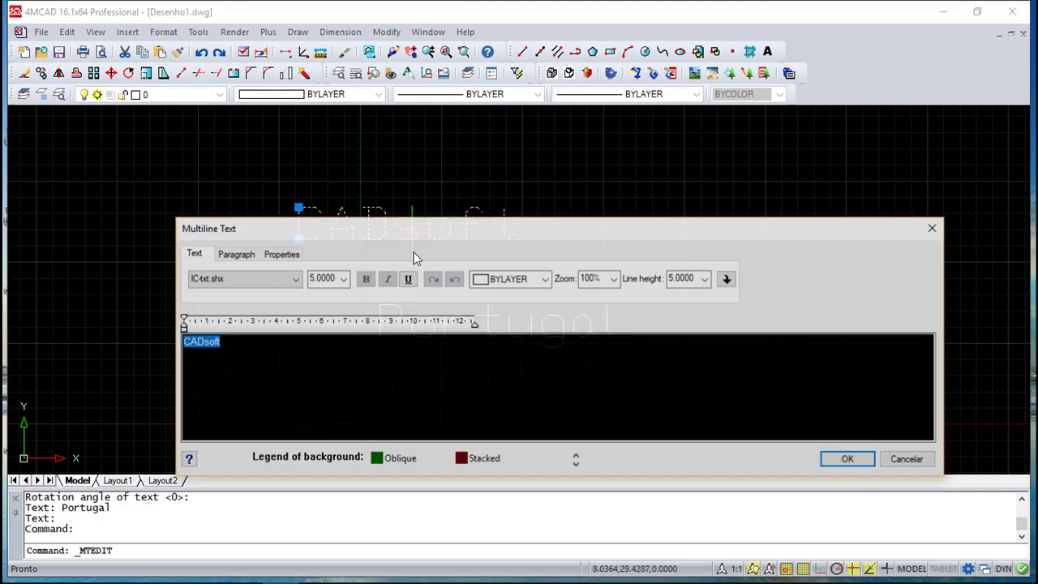
drag(420, 233, 355, 164)
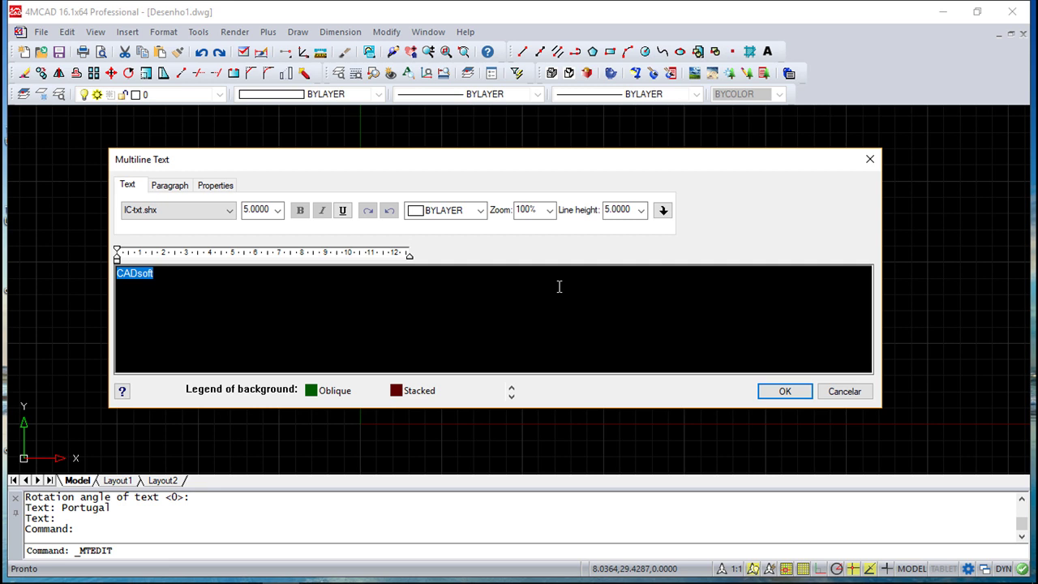
click(169, 274)
text(uyuy)
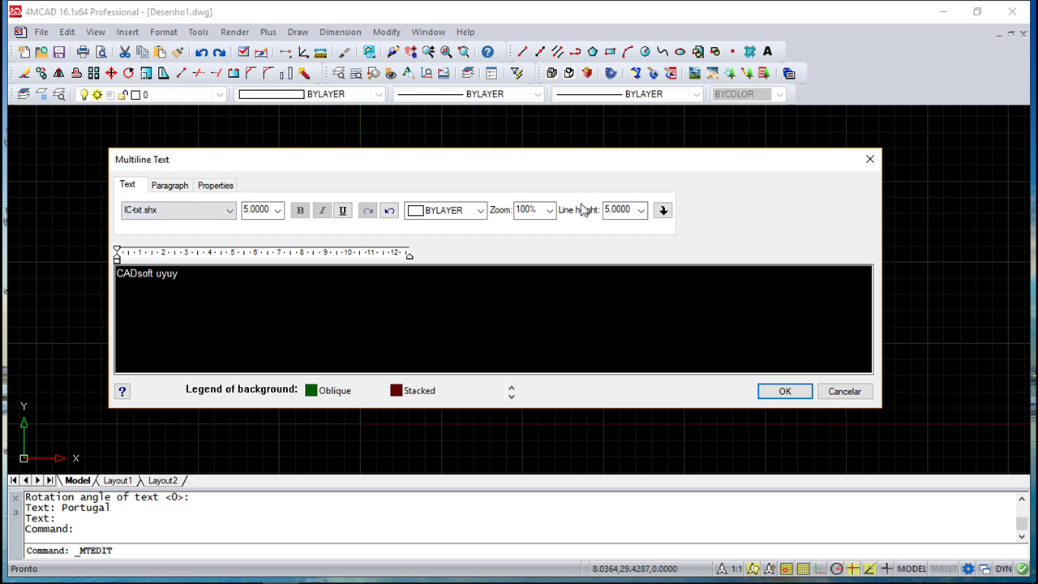
click(785, 392)
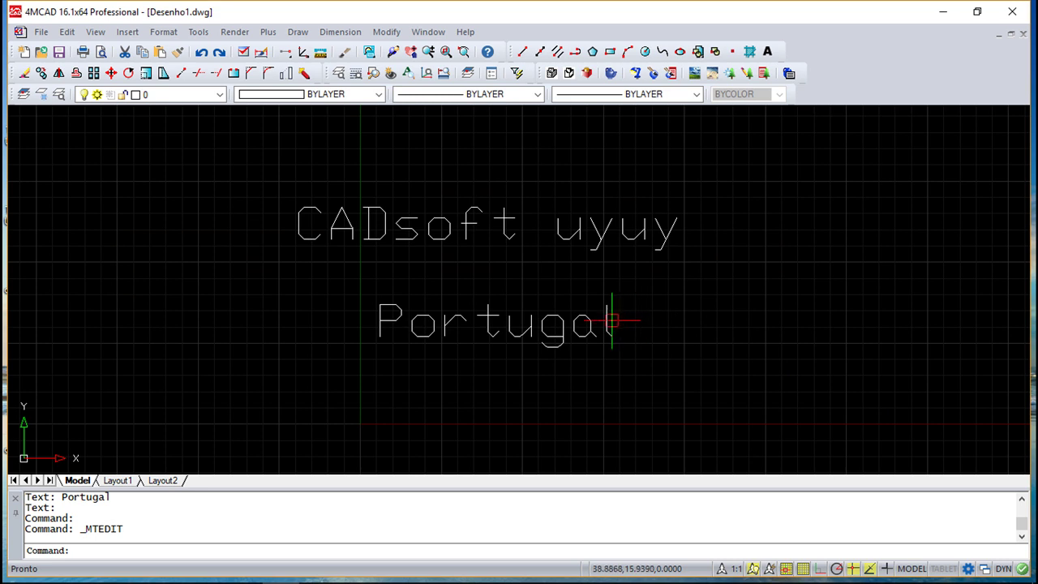
Append ' jgkjg' to the single-line text so it reads 'Portugal jgkjg'.
click(527, 332)
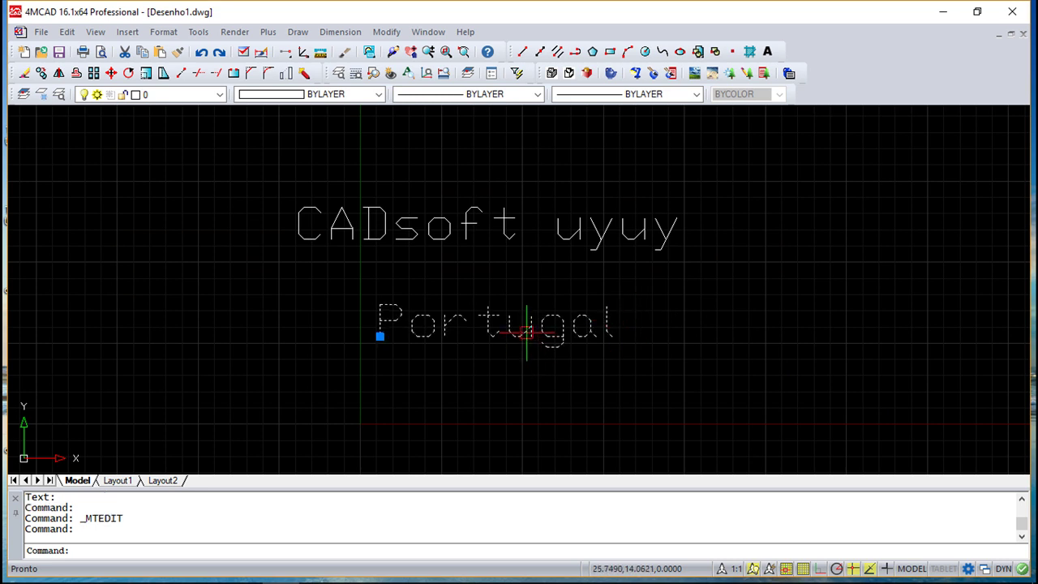
double_click(526, 332)
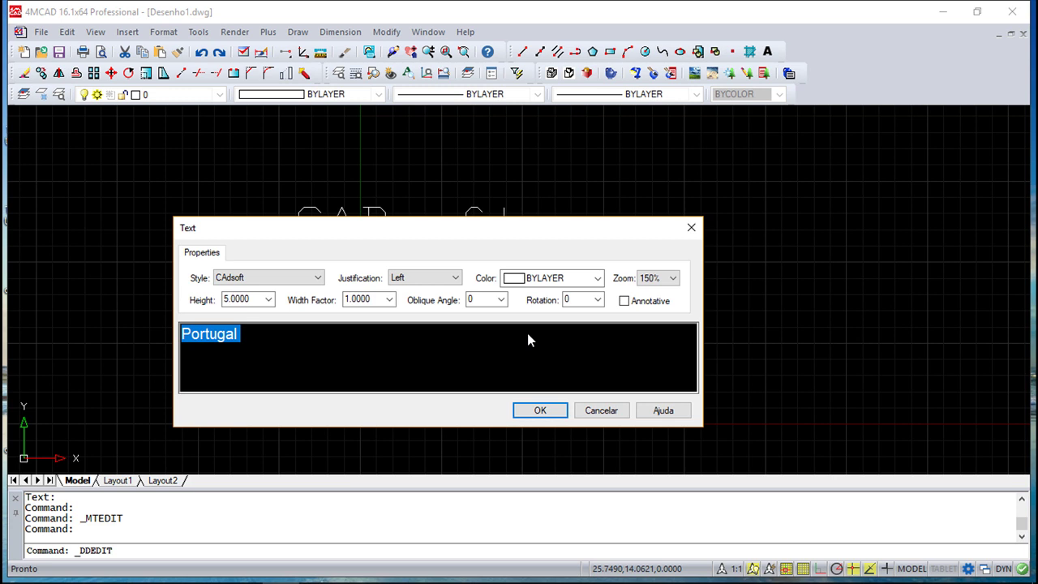
drag(361, 235, 400, 178)
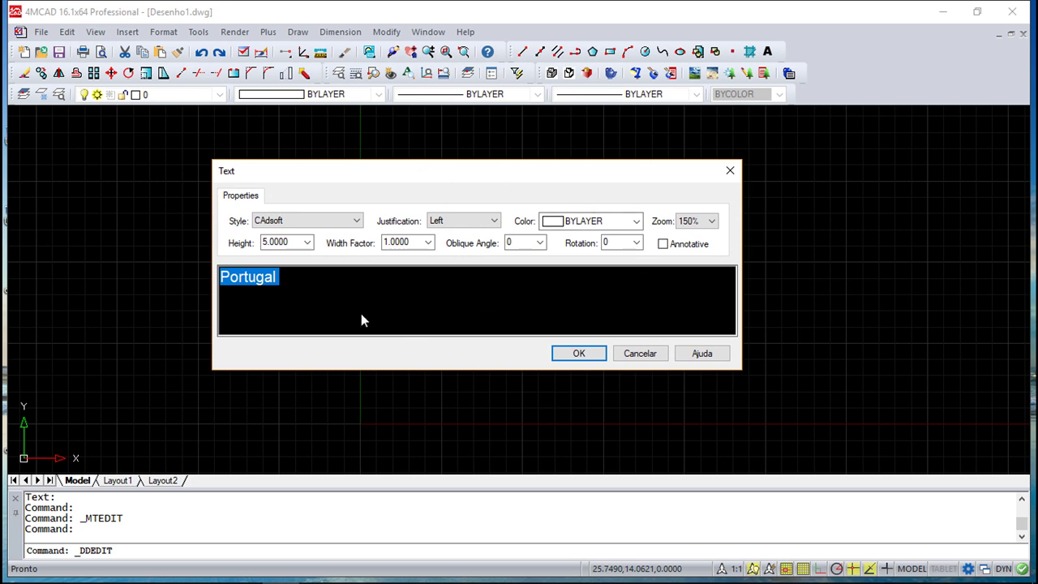
click(292, 279)
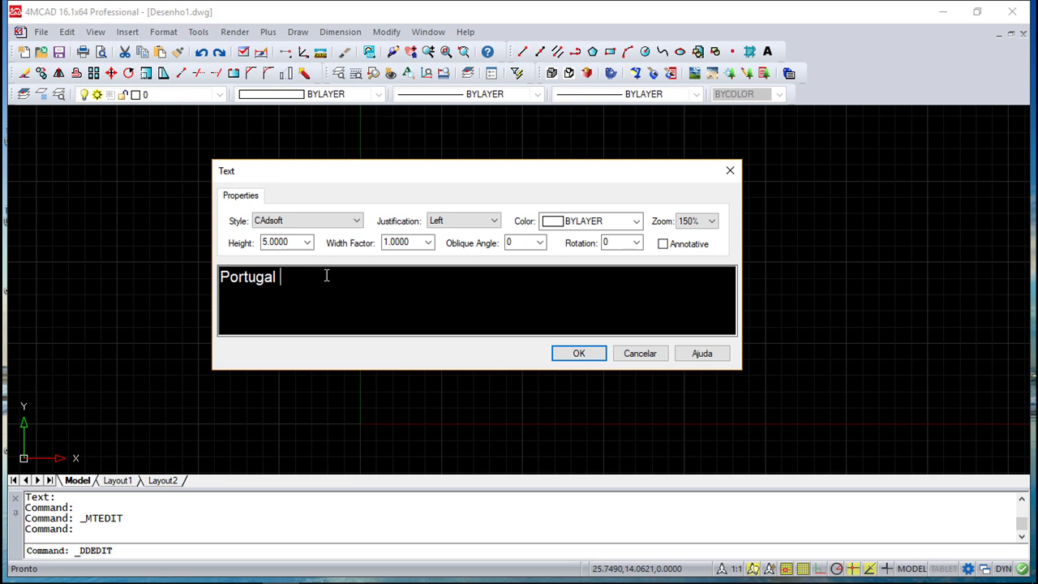
text(jgkjg)
click(593, 350)
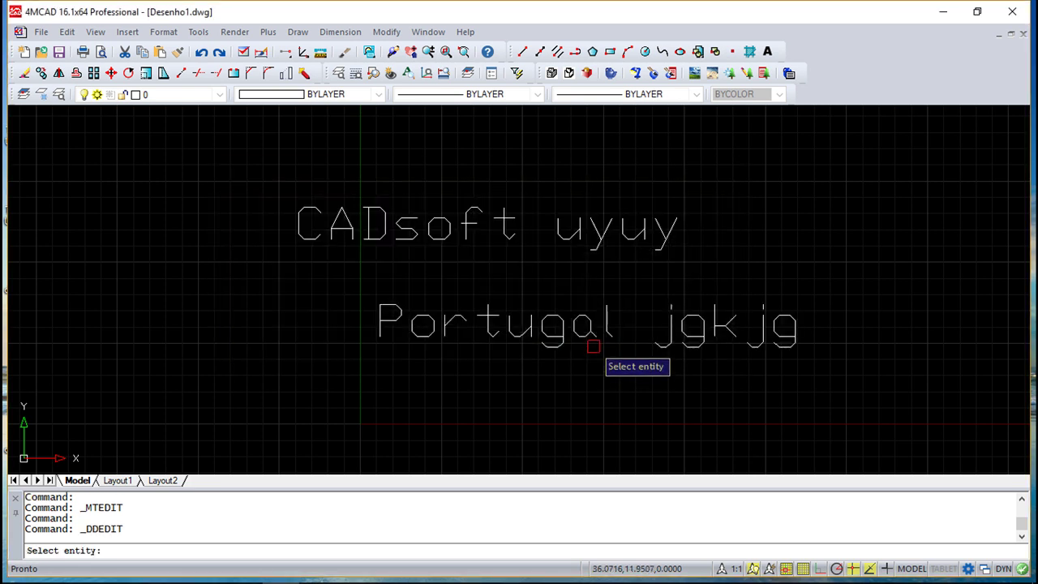
key(Escape)
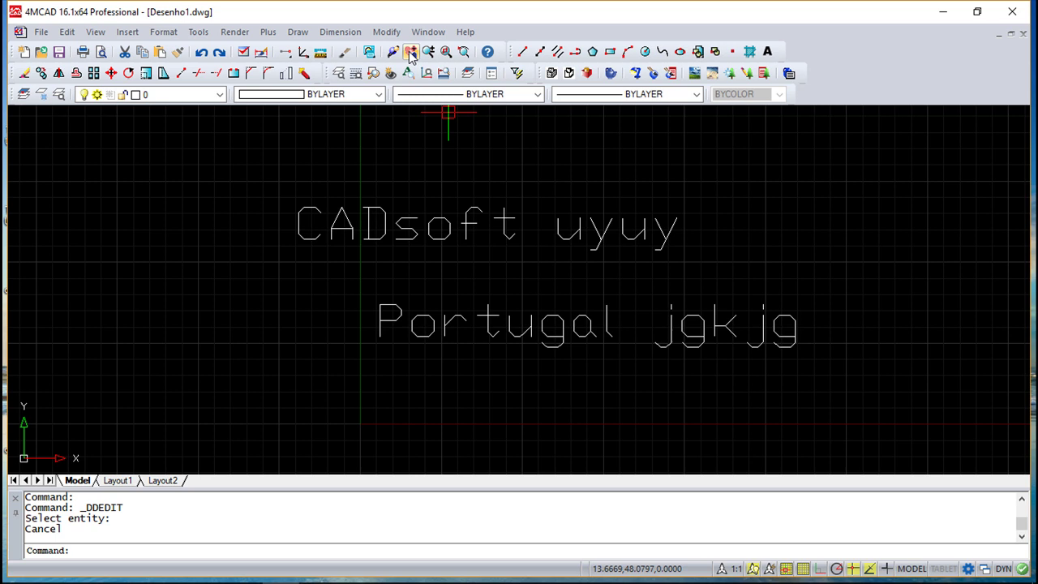
Show the Properties list for the 'CADsoft uyuy' multiline text.
click(390, 33)
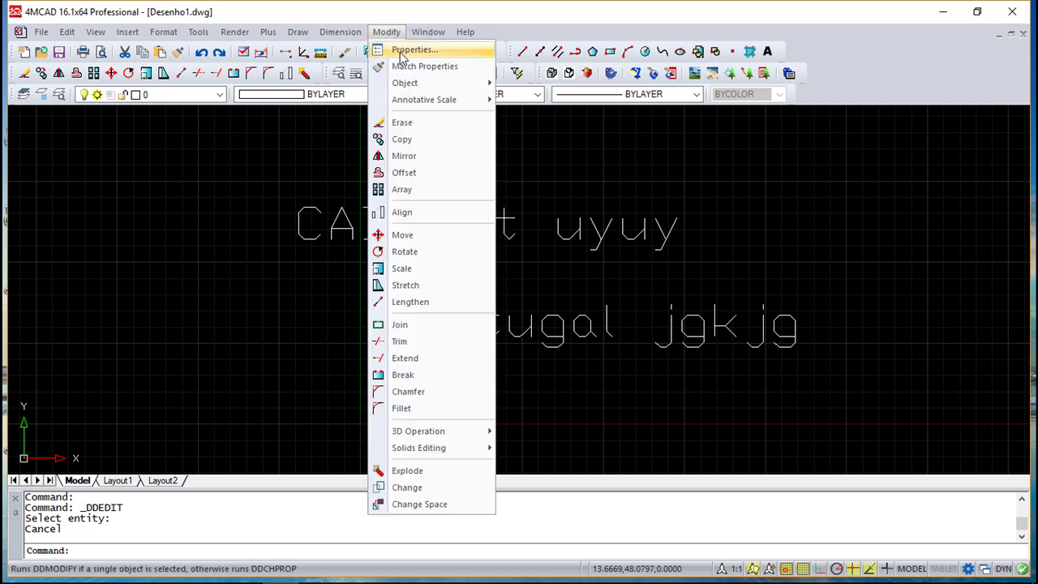
click(403, 50)
click(470, 229)
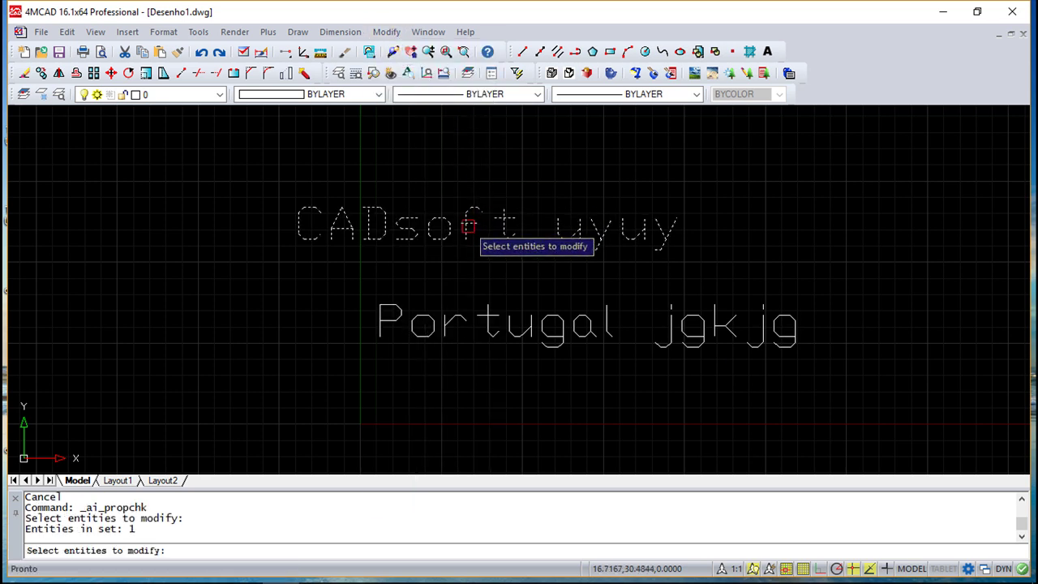
key(Return)
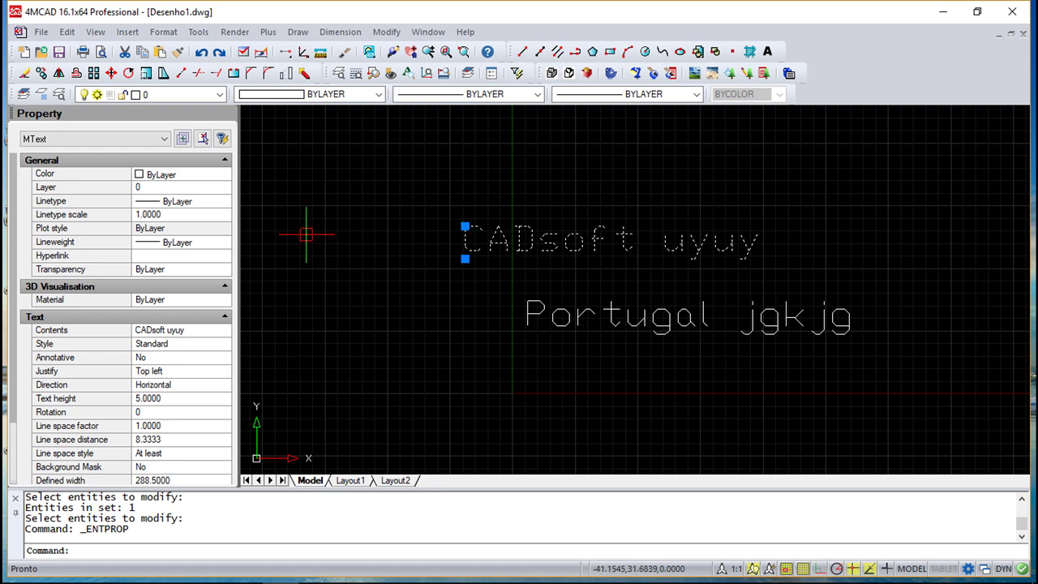
Open the Contents editor for the text and close it without changes.
click(191, 332)
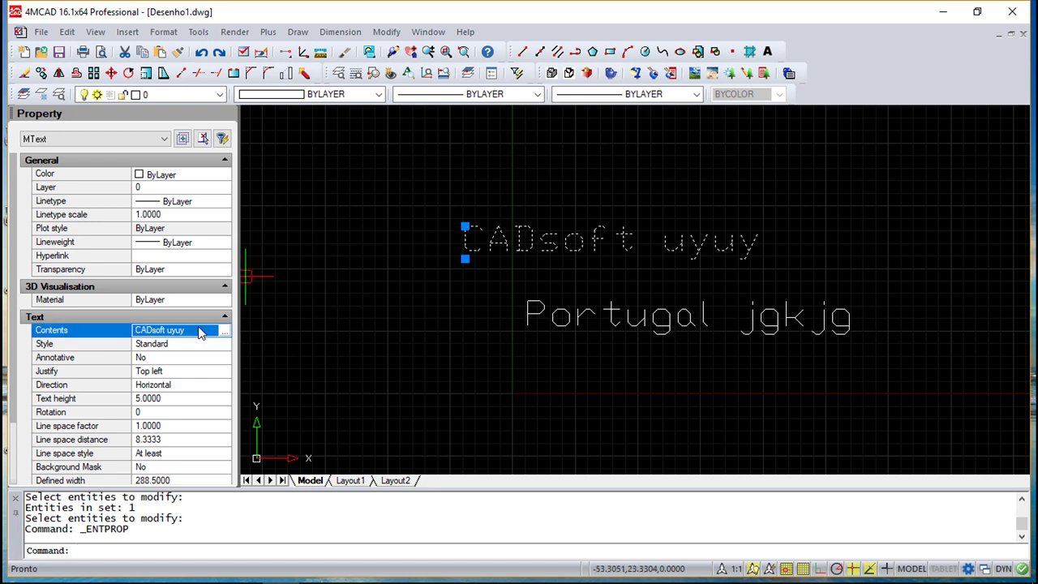
click(225, 332)
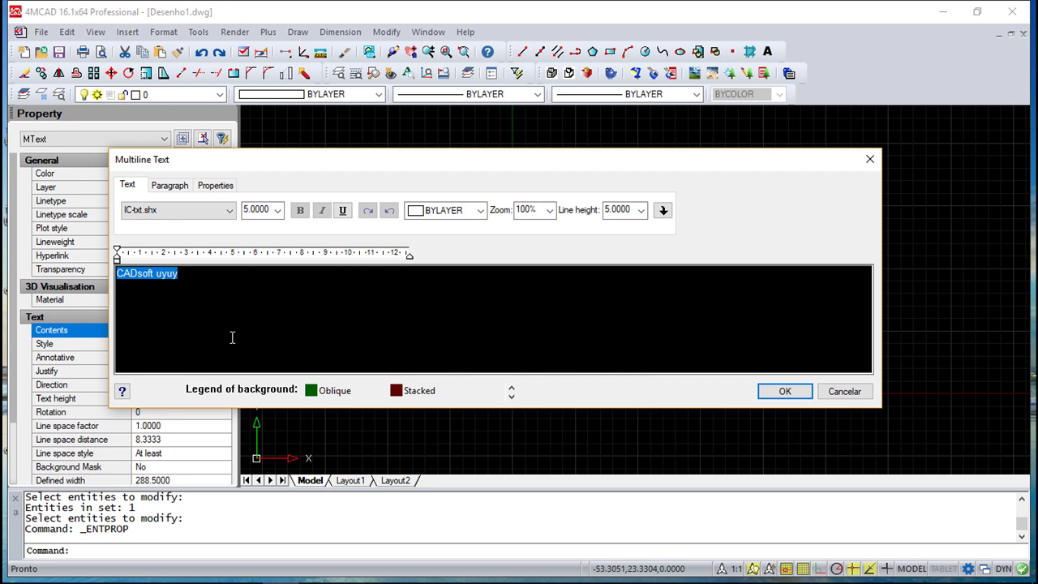
click(870, 163)
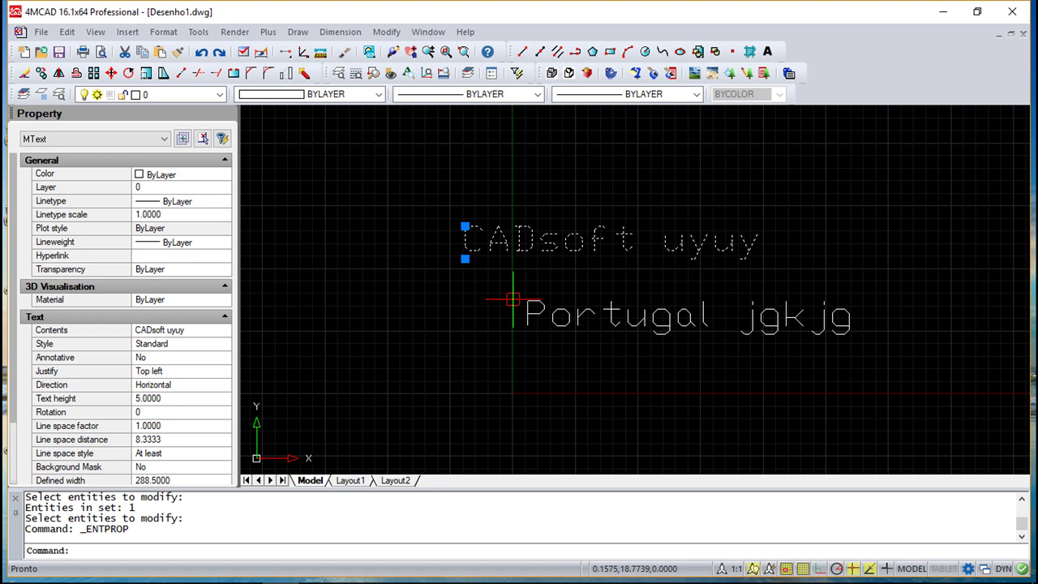
scroll(169, 377, down, 1)
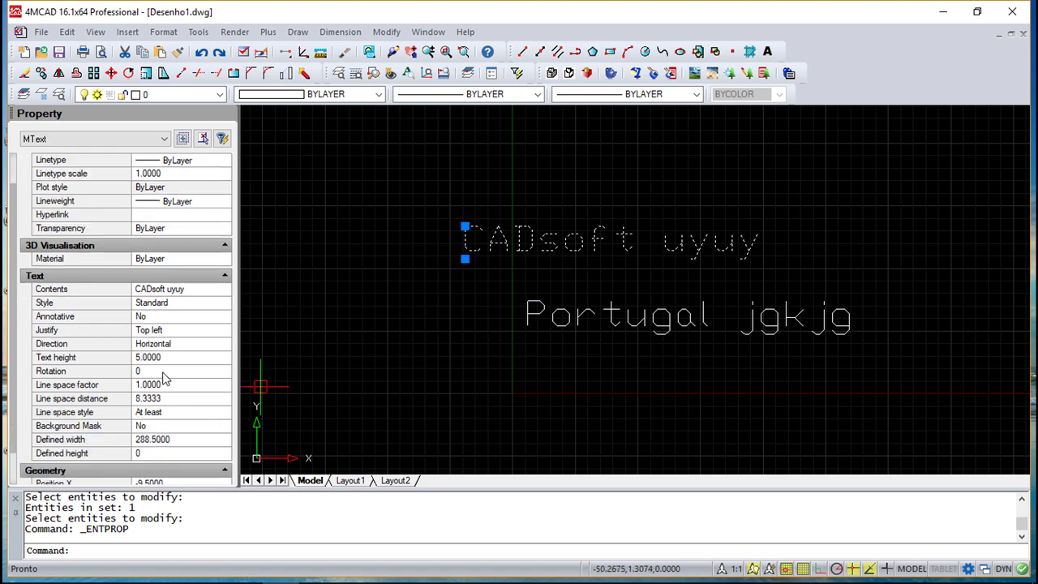
scroll(174, 324, down, 1)
scroll(160, 339, up, 2)
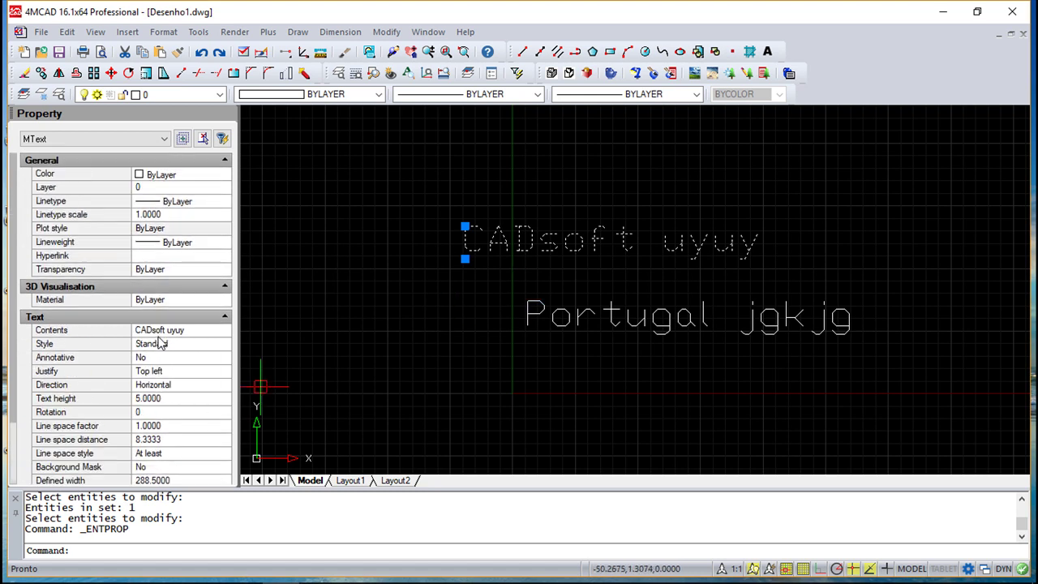
Close the Properties palette and deselect the 'CADsoft uyuy' text with Esc.
click(229, 114)
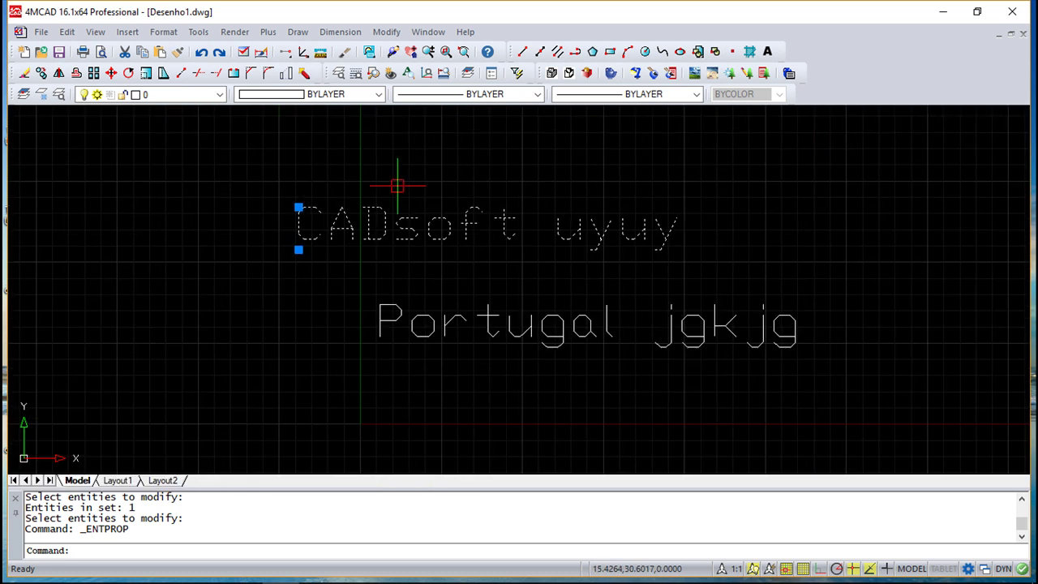
key(Escape)
key(Escape)
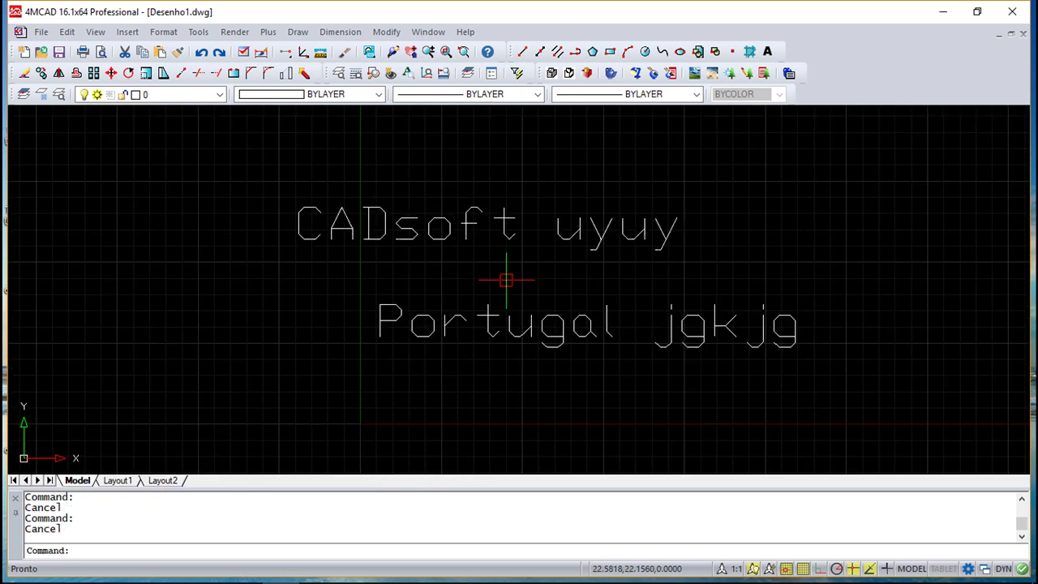